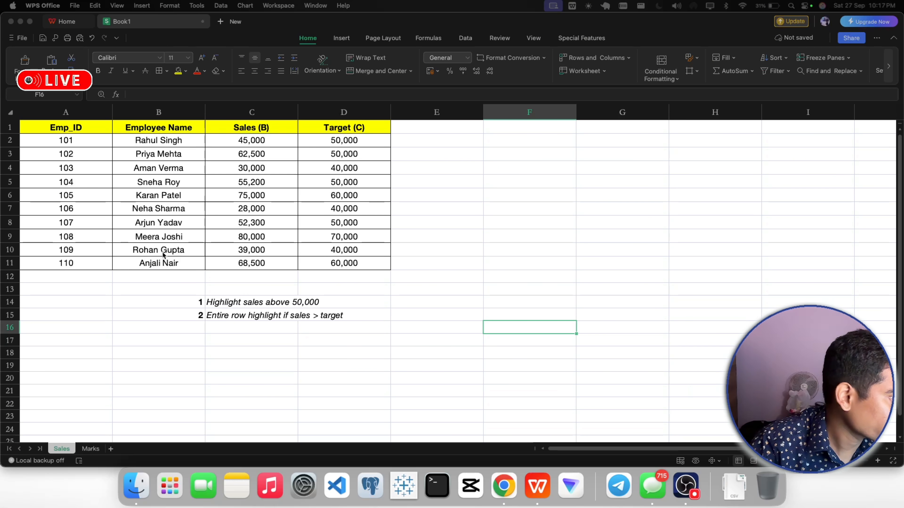
left_click(153, 292)
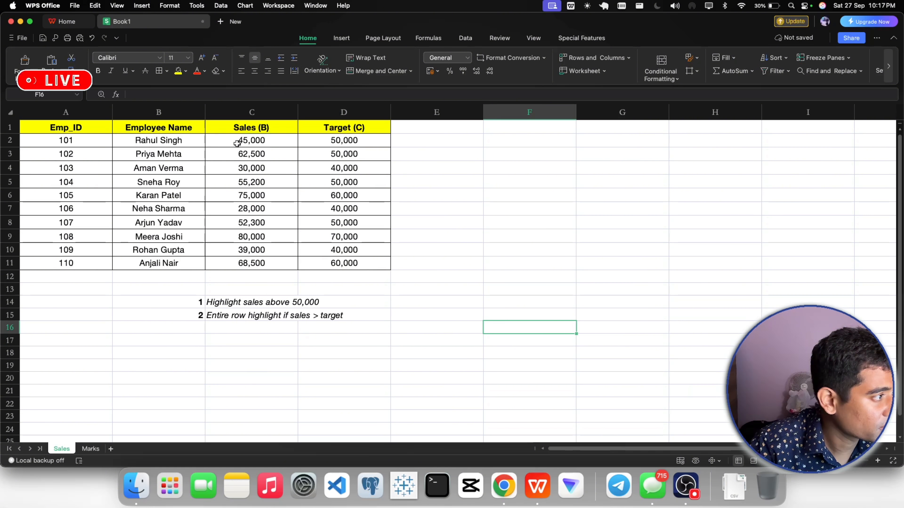
left_click(47, 131)
left_click(501, 191)
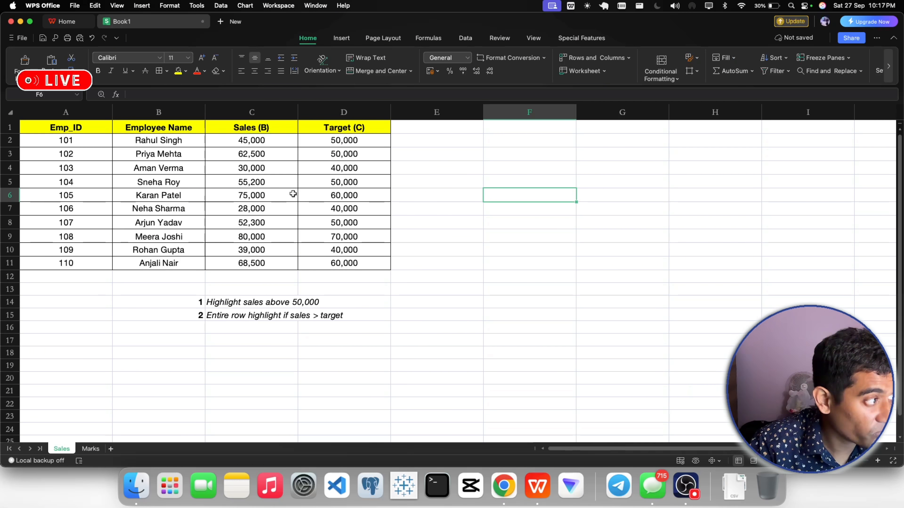
left_click_drag(258, 144, 252, 263)
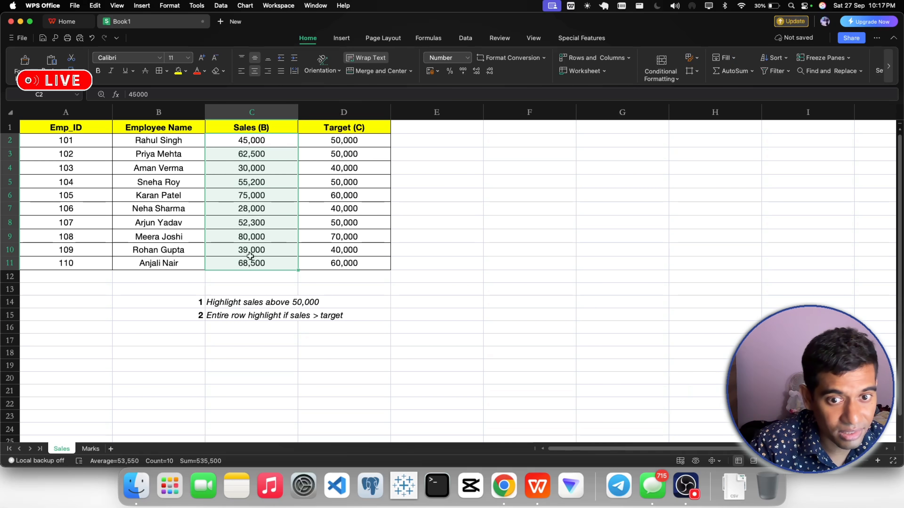
left_click_drag(246, 128, 251, 265)
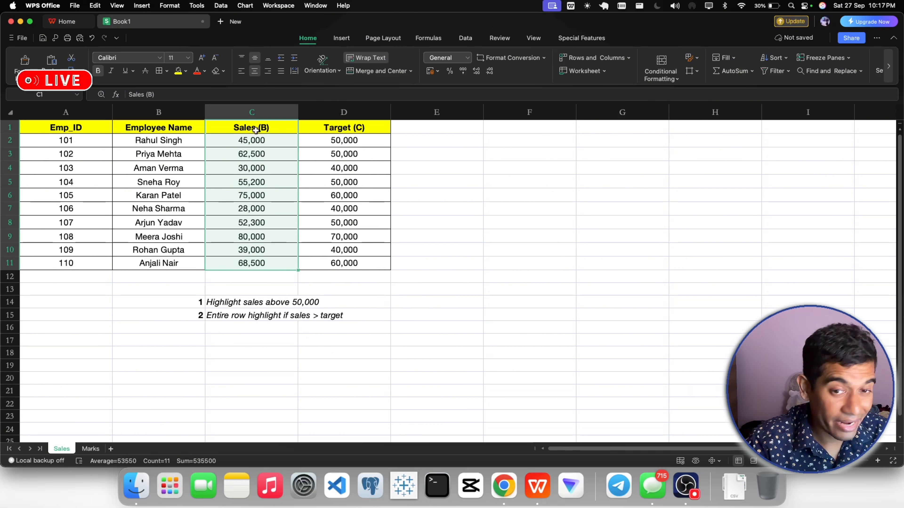
left_click(254, 153)
- Start a Greater Than conditional formatting rule on the sales figures in C2:C11 and set its threshold to 50000
left_click_drag(254, 141, 259, 264)
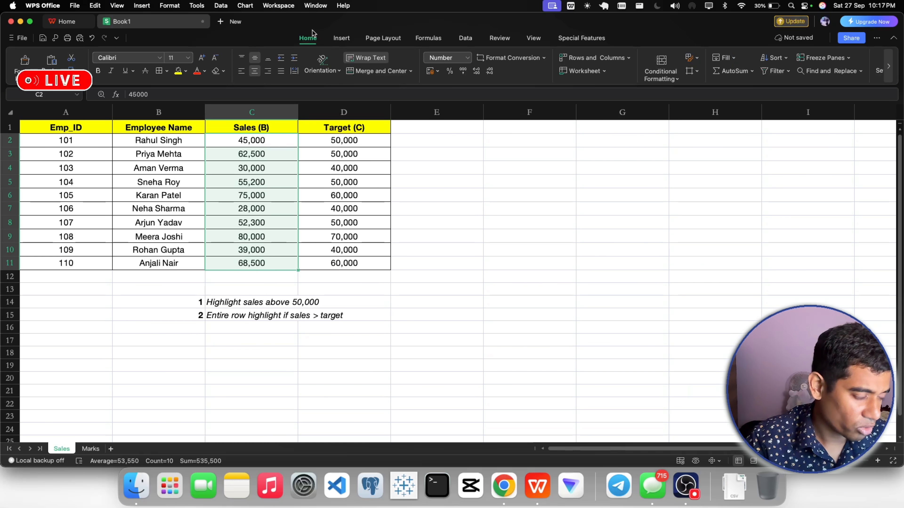
left_click(341, 38)
left_click(383, 39)
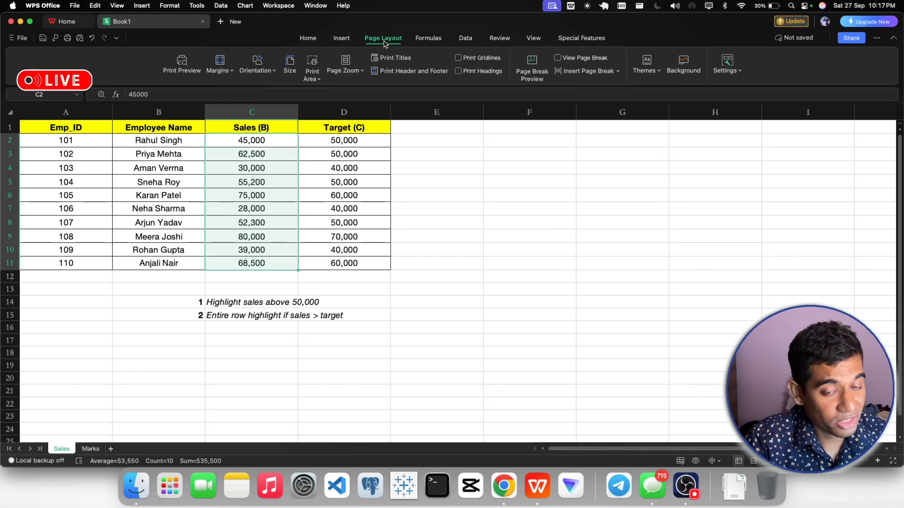
left_click(308, 39)
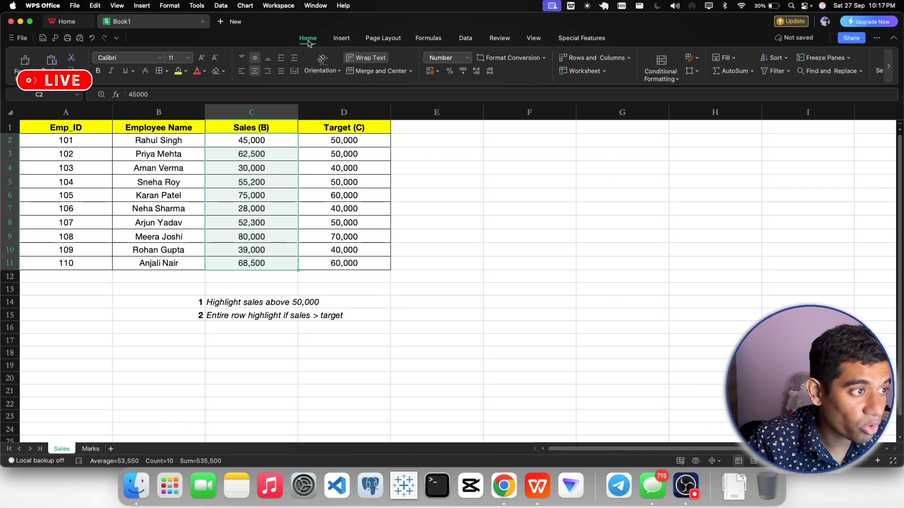
left_click(654, 79)
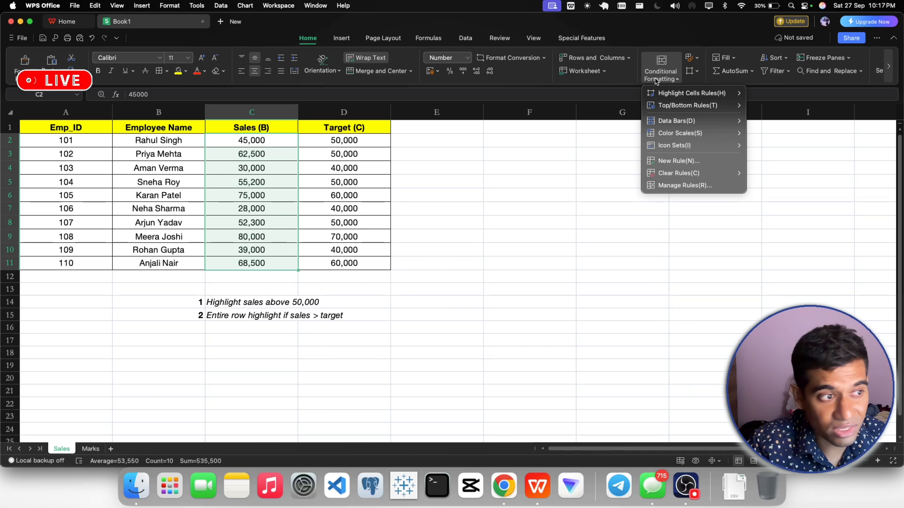
mouse_move(663, 95)
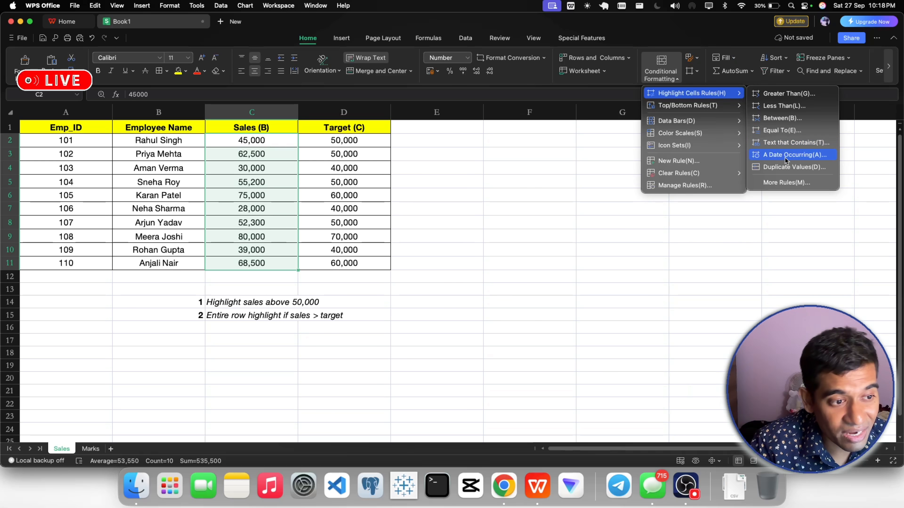
left_click(774, 95)
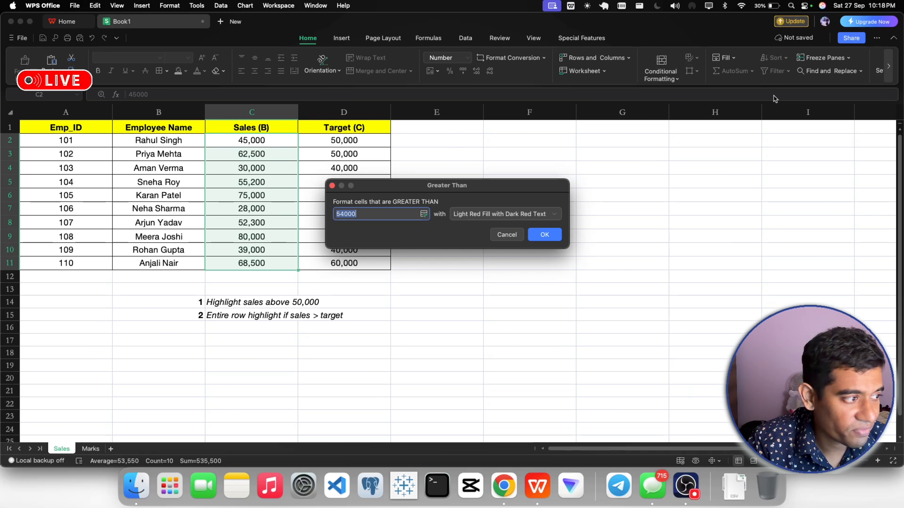
left_click_drag(384, 214, 326, 216)
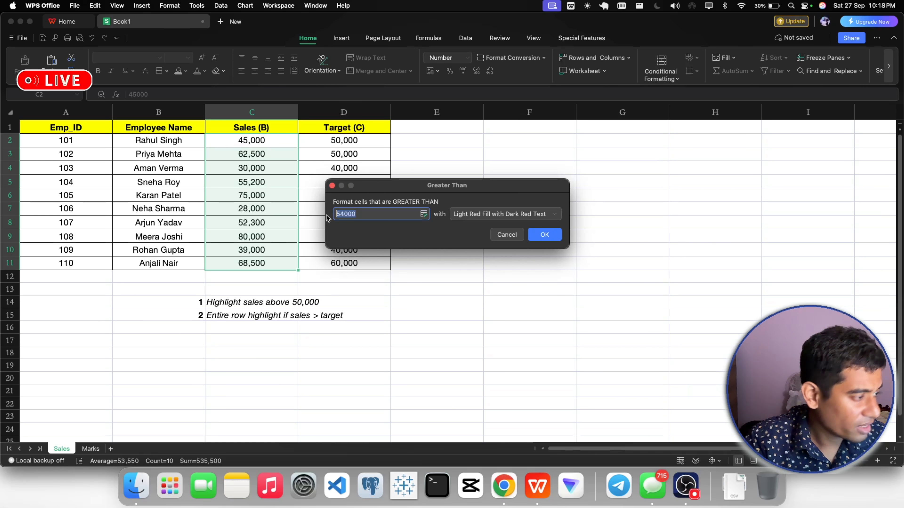
type("50000")
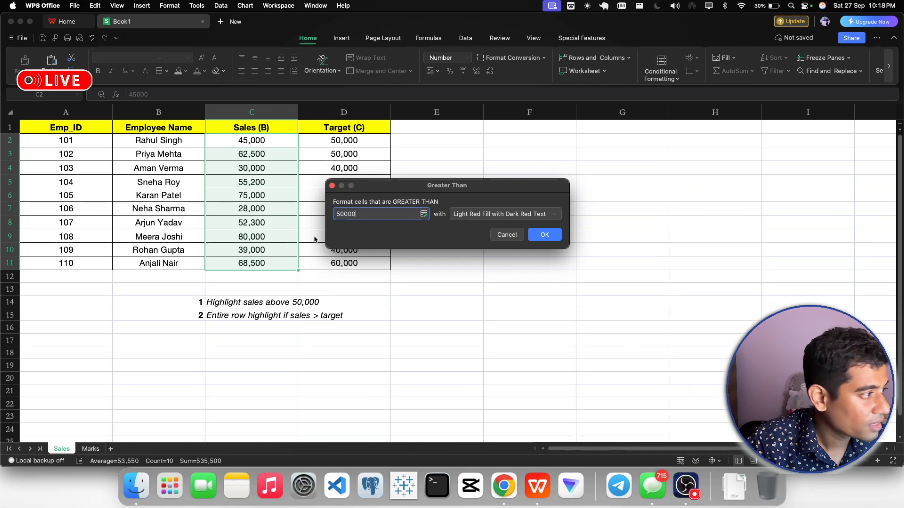
left_click_drag(364, 187, 471, 174)
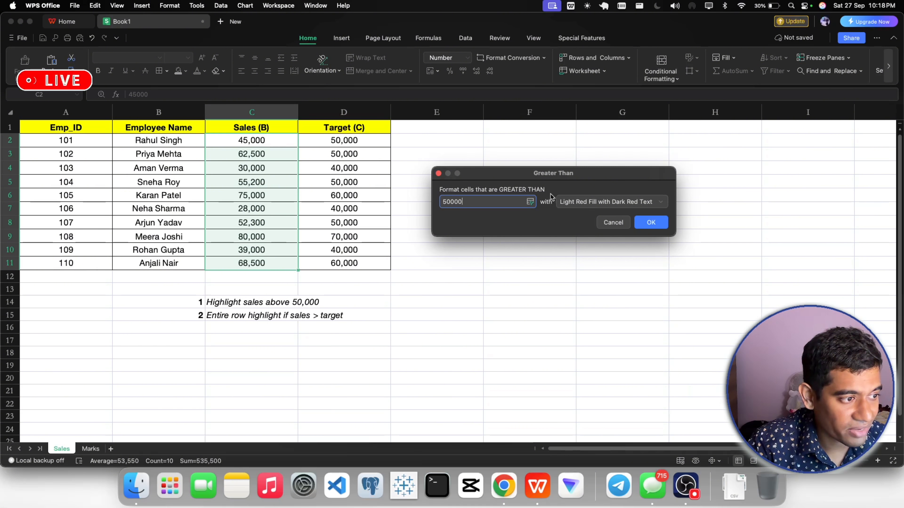
left_click_drag(587, 189, 562, 153)
- Give the Greater Than rule a custom format with an orange background fill and apply it to the sales figures
left_click(577, 167)
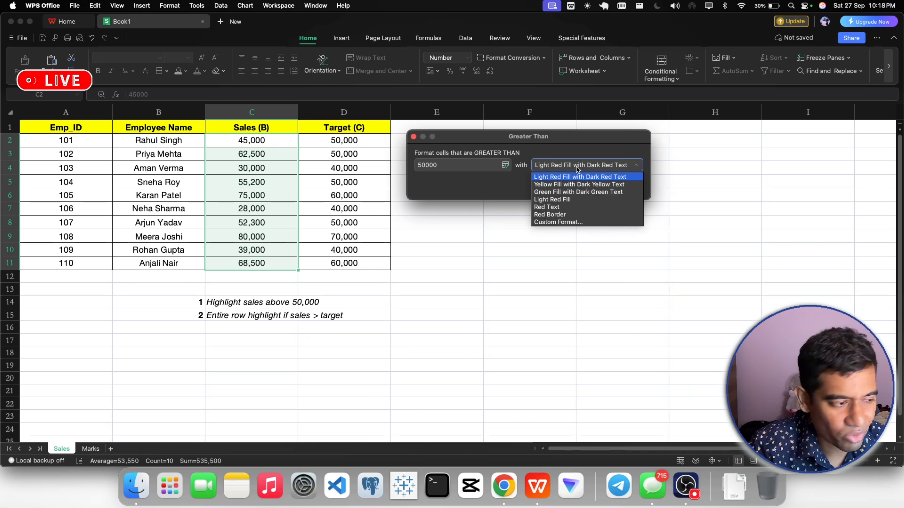
left_click(577, 223)
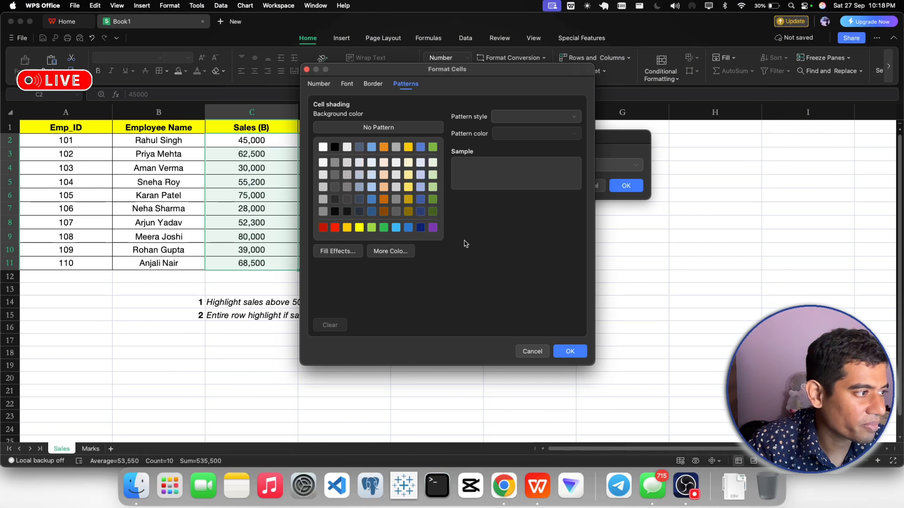
left_click(384, 149)
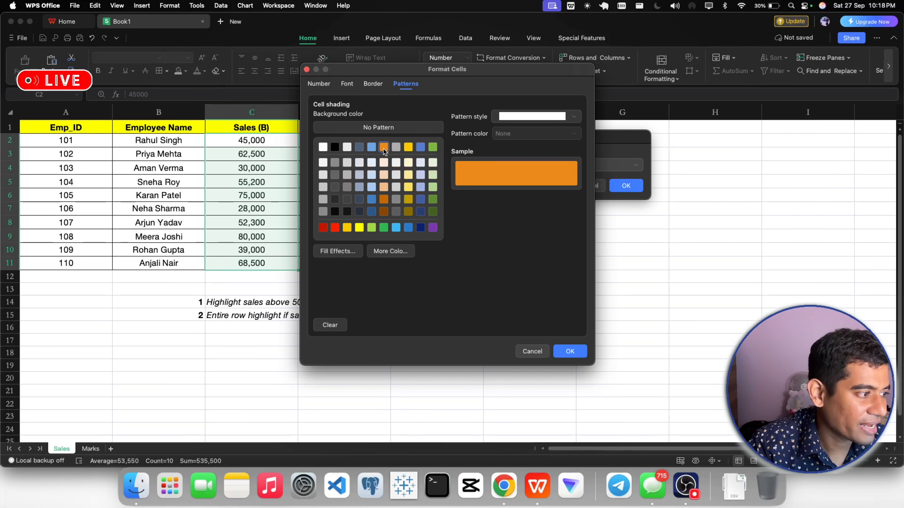
left_click(570, 351)
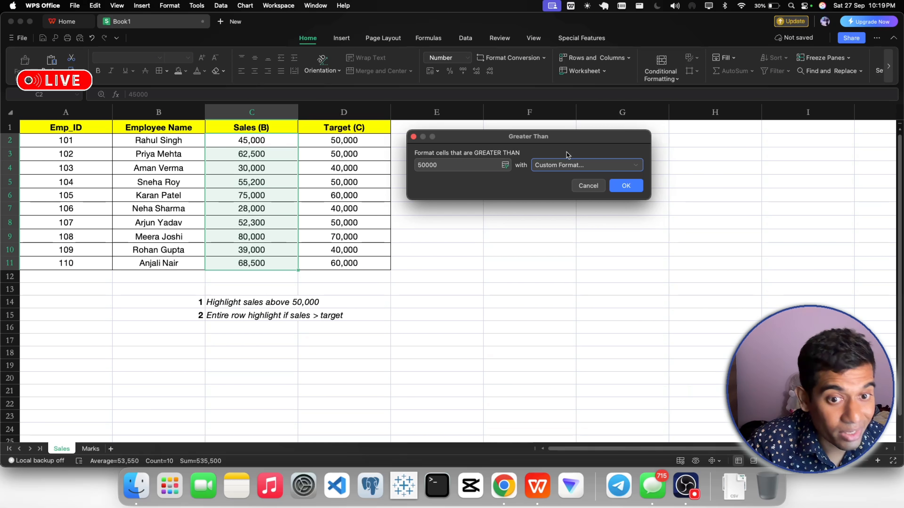
left_click(627, 192)
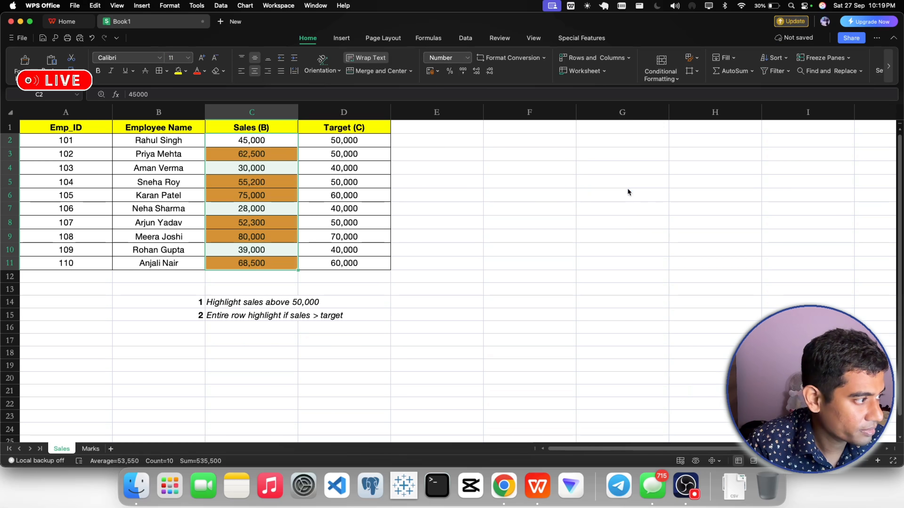
left_click(627, 192)
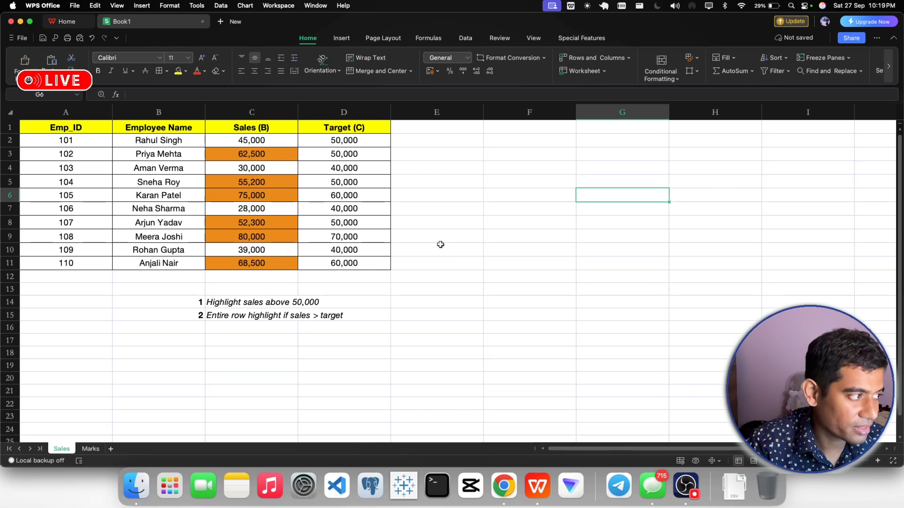
- Check each highlighted cell in the Sales column against the 50,000 threshold
left_click(255, 156)
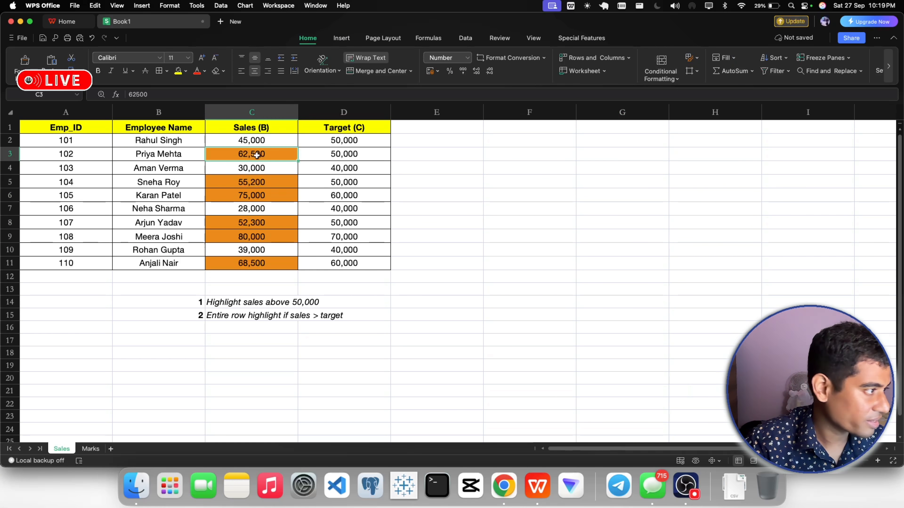
left_click(255, 184)
left_click(243, 195)
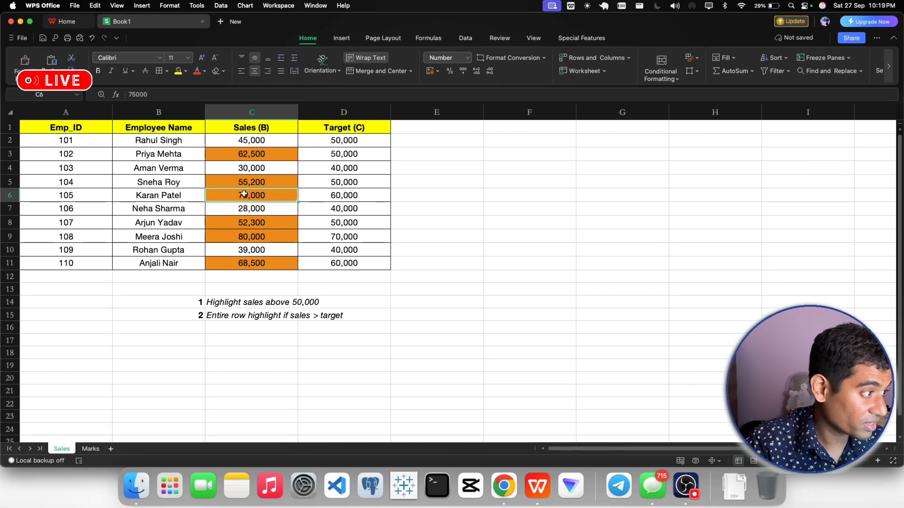
left_click(252, 227)
left_click(243, 237)
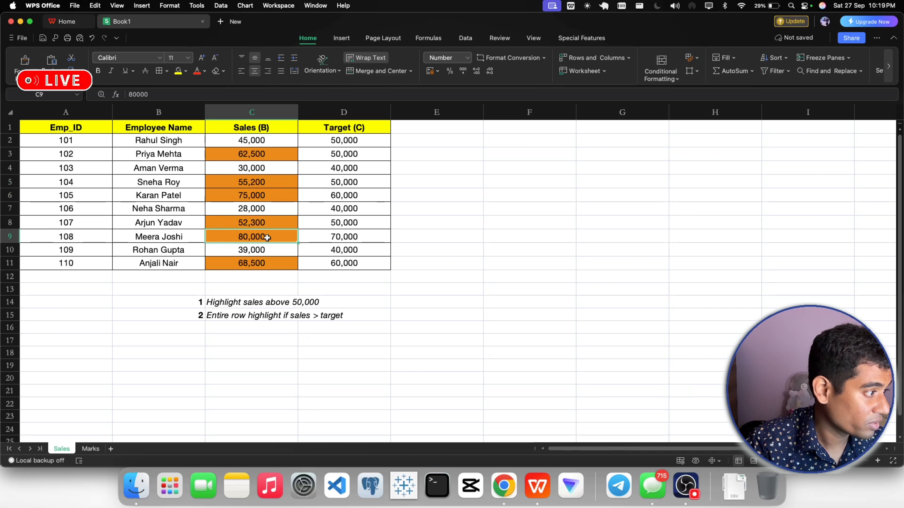
left_click(252, 266)
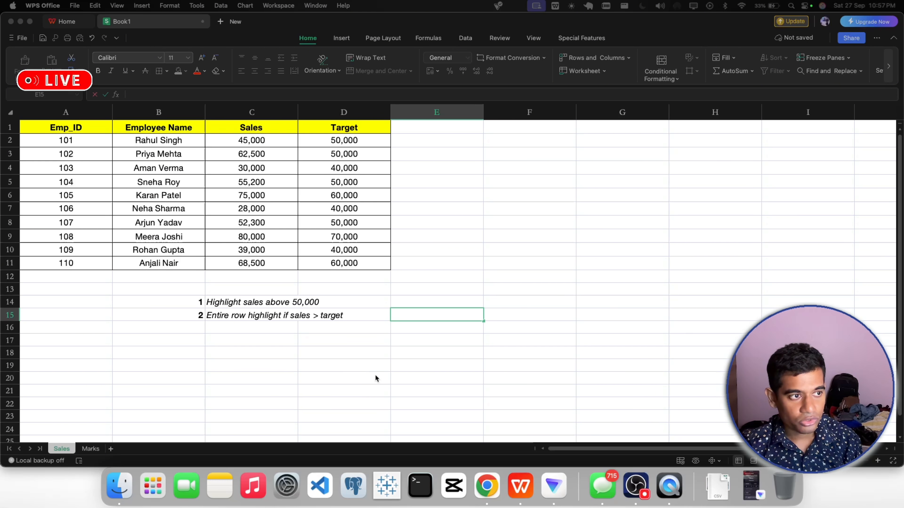
left_click(613, 195)
left_click(53, 127)
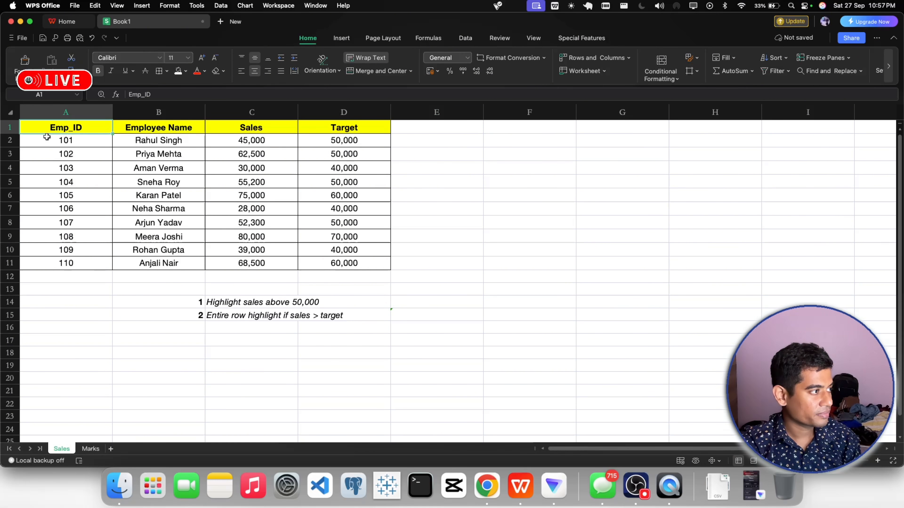
left_click_drag(45, 125, 322, 131)
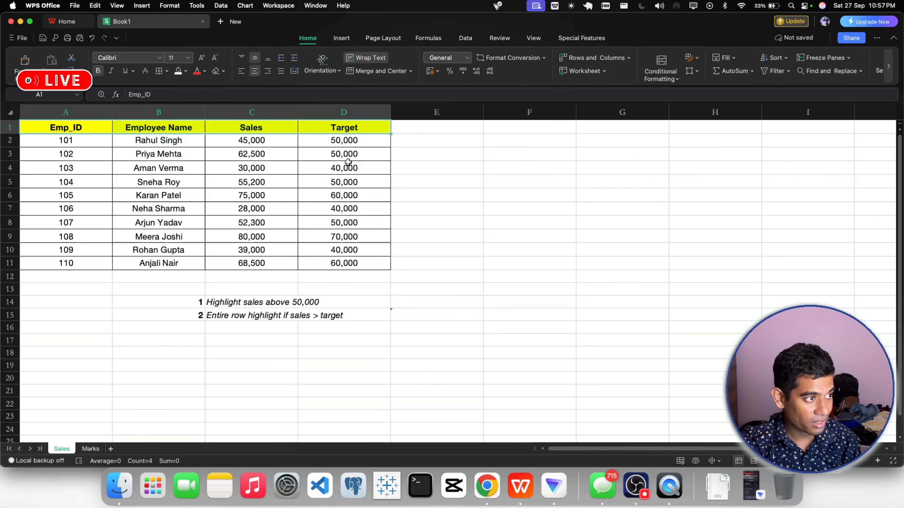
- Set up a new formula-based conditional formatting rule for the employee rows A2:D11 with the formula =$C2>$D2
left_click_drag(67, 142, 342, 263)
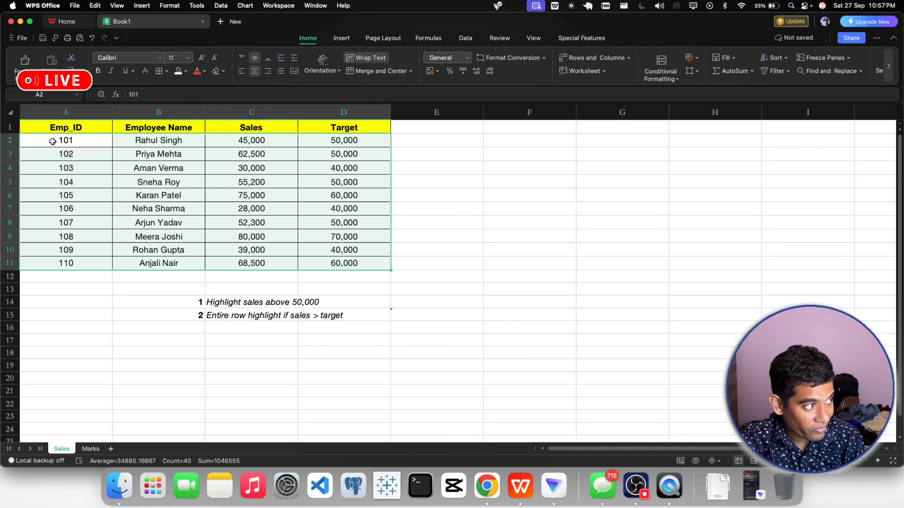
left_click_drag(52, 142, 331, 261)
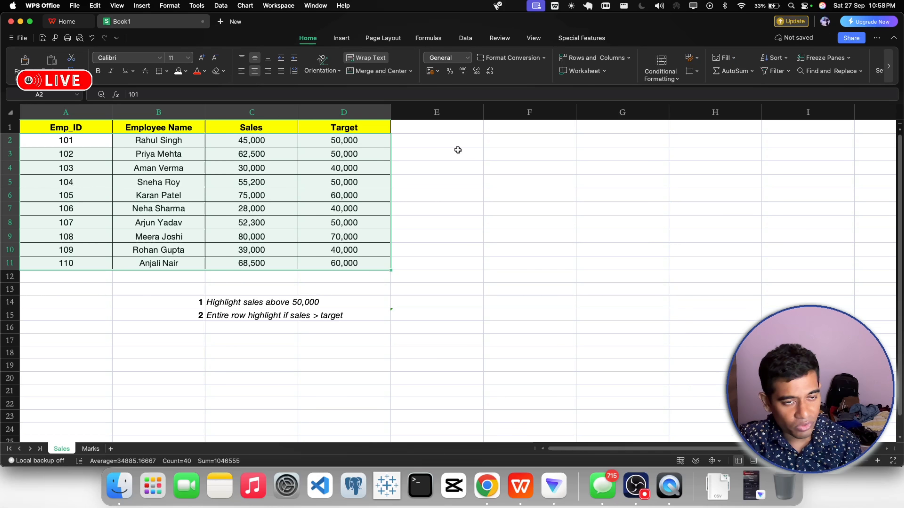
left_click(666, 79)
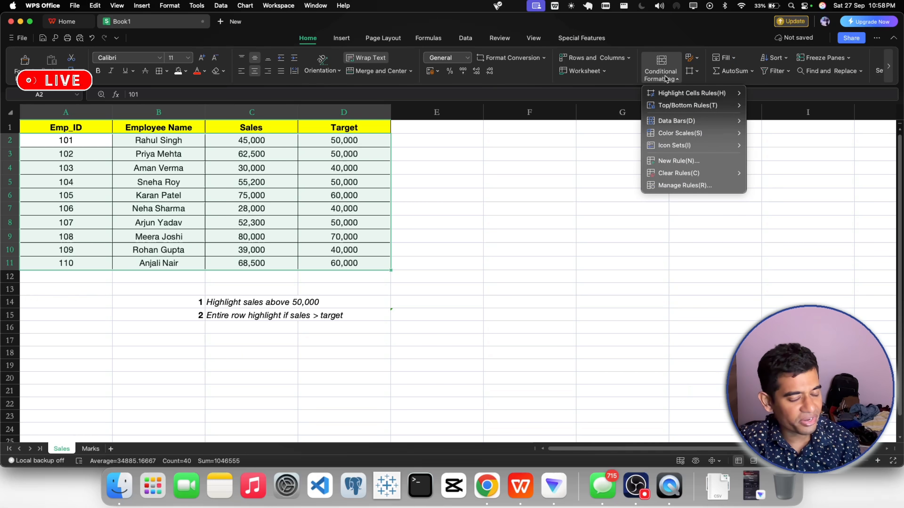
left_click(664, 162)
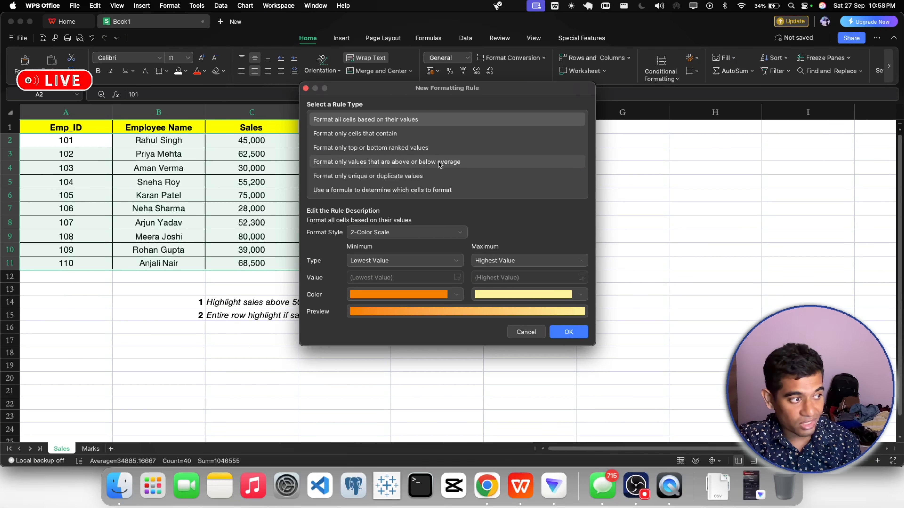
left_click(347, 193)
left_click(341, 233)
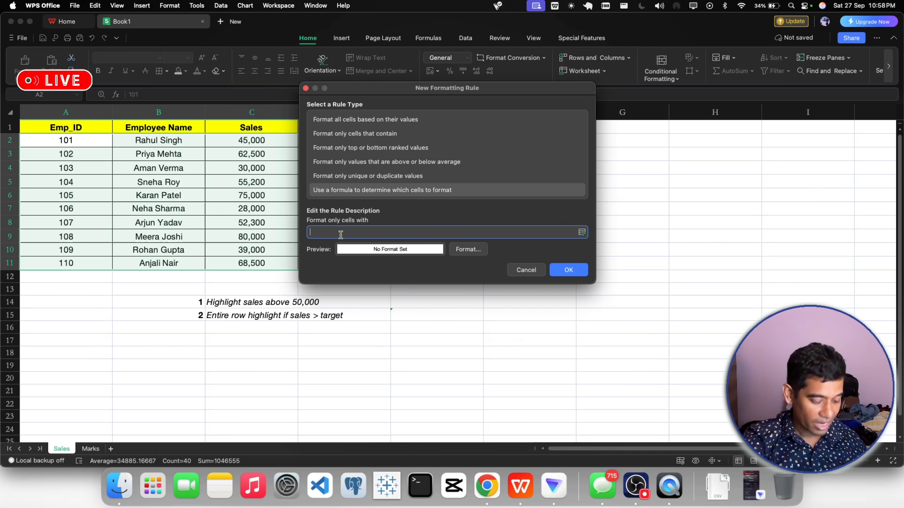
type("=")
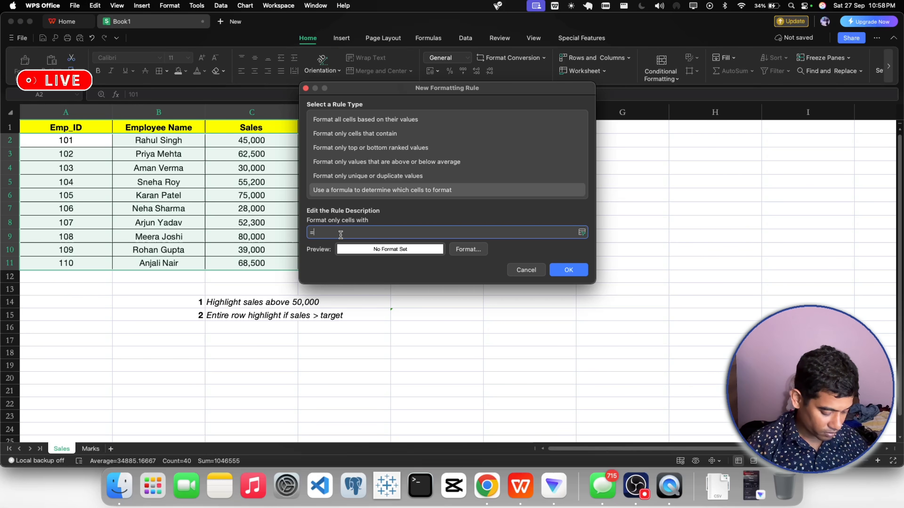
type("$C")
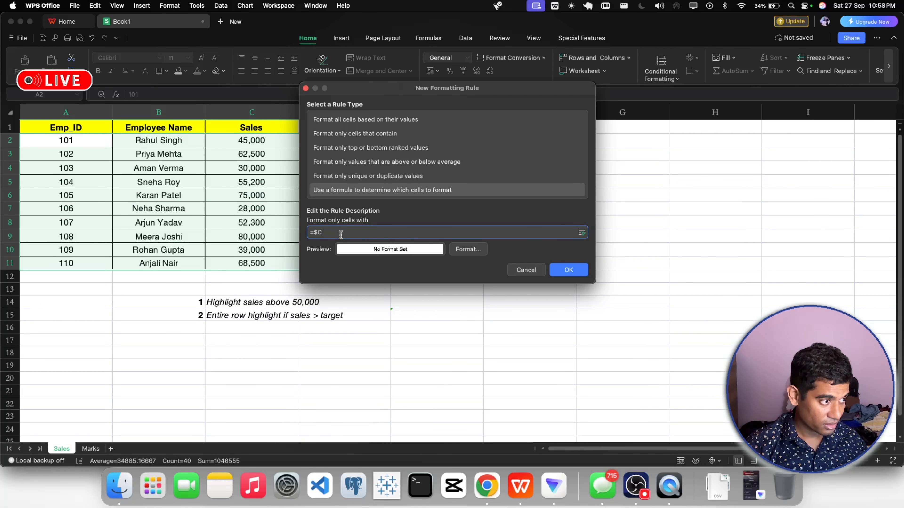
type("2>$")
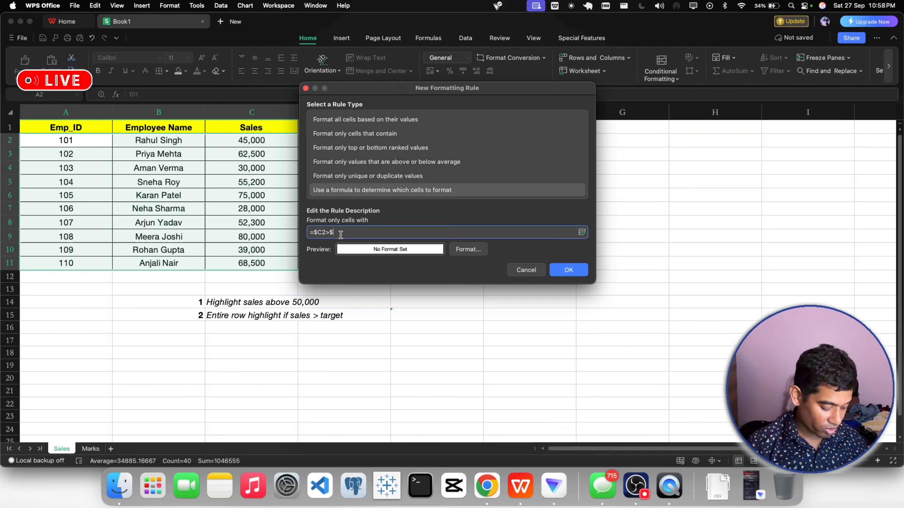
type("D2")
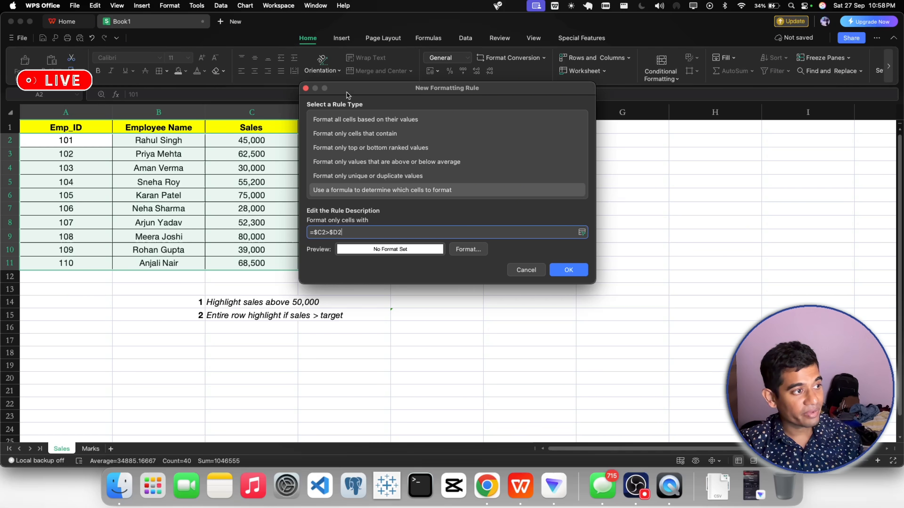
left_click_drag(349, 90, 473, 100)
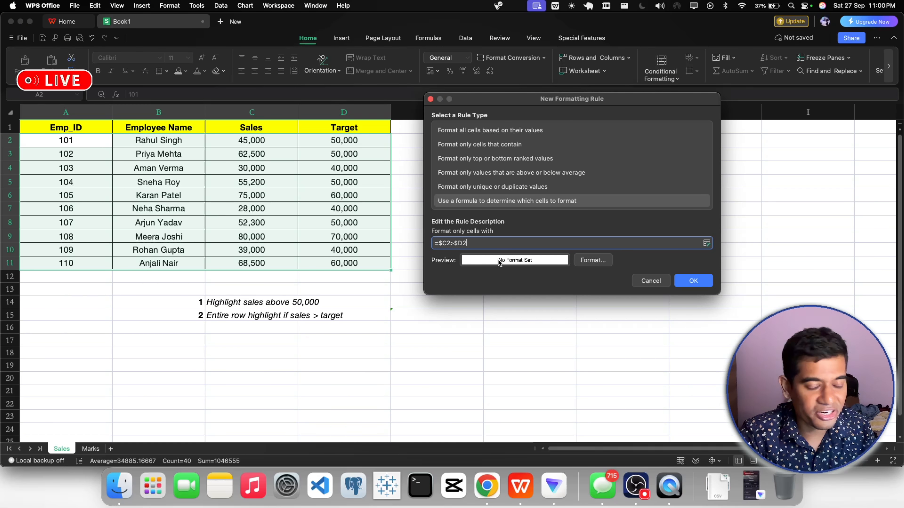
- Give the formula rule an orange background fill and apply it to the employee rows A2:D11
left_click(591, 262)
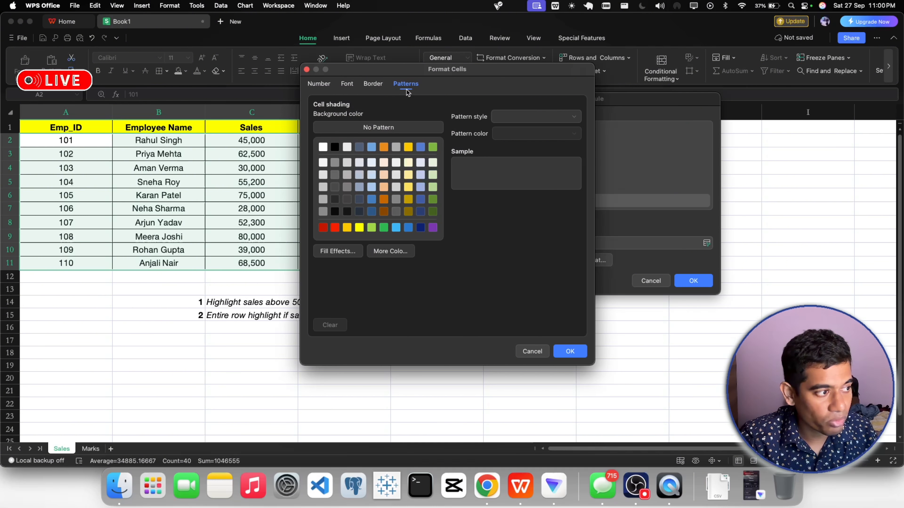
left_click(384, 148)
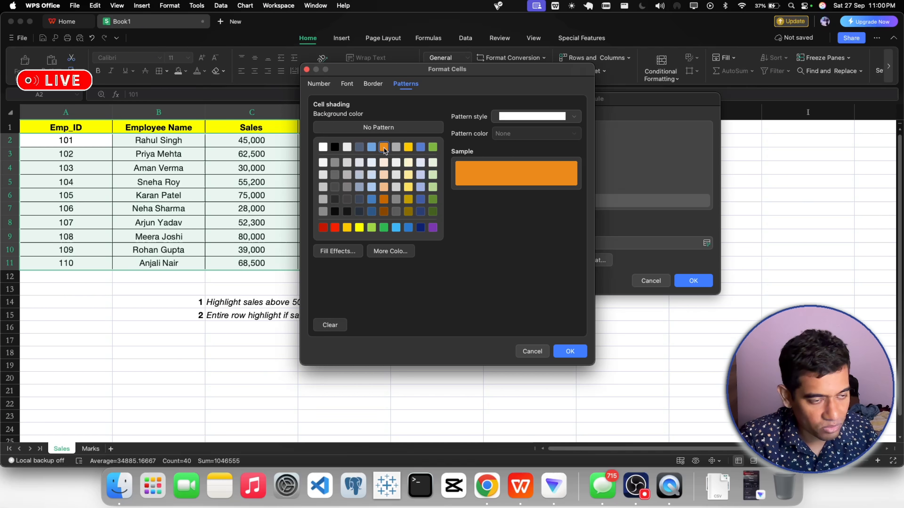
left_click(571, 351)
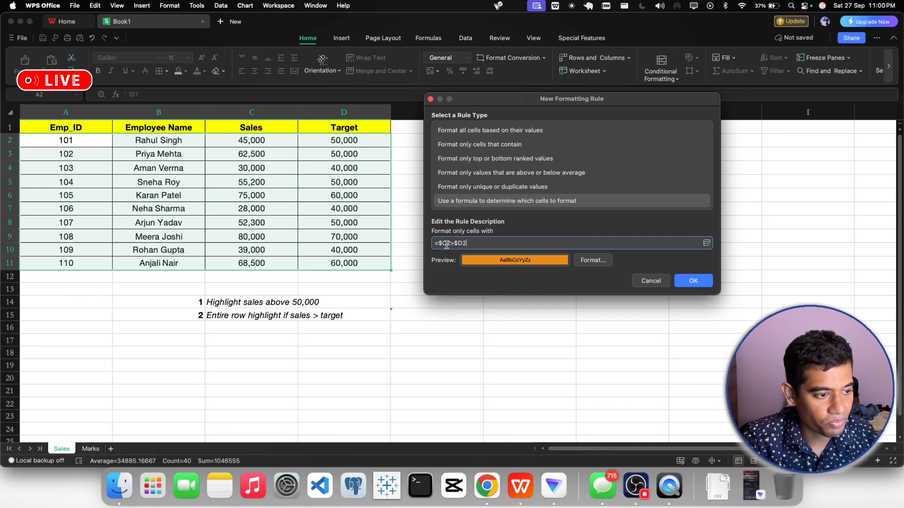
left_click(694, 282)
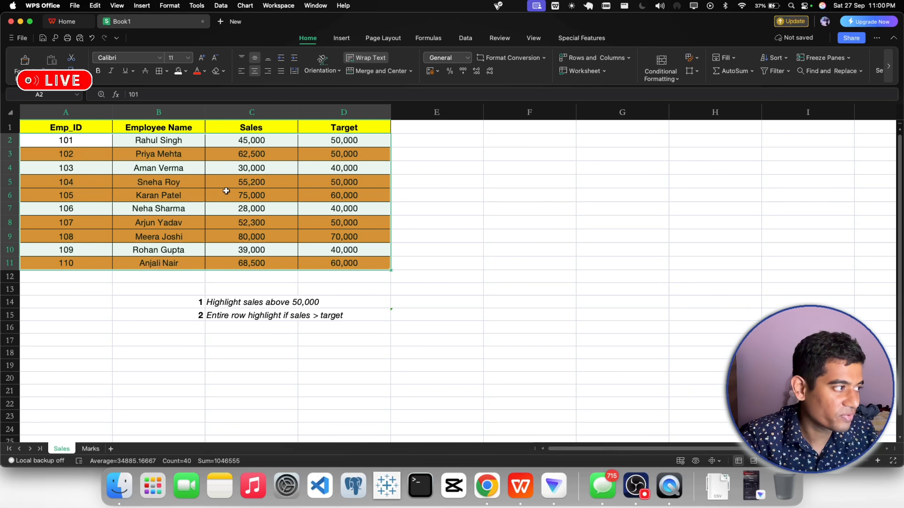
- Examine the highlighted employee rows and compare the Sales figure with the Target in each one
left_click_drag(65, 157, 338, 154)
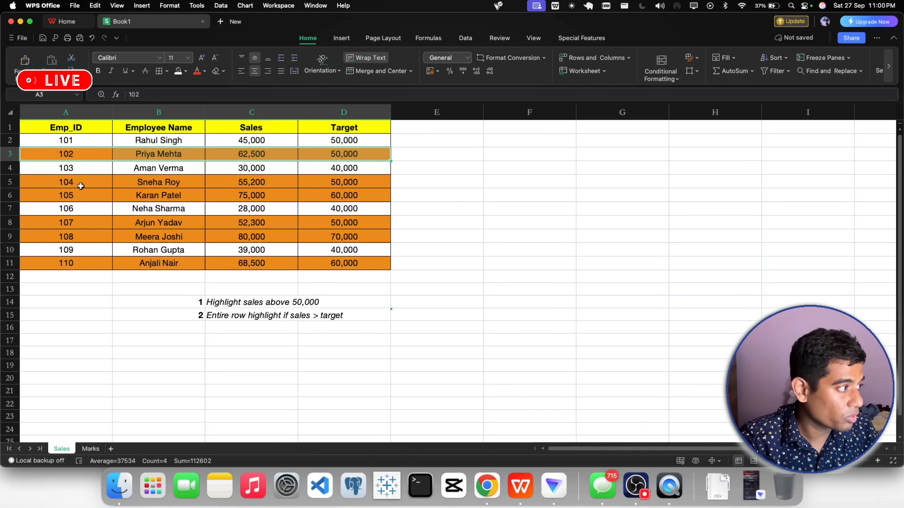
left_click_drag(70, 181, 337, 182)
left_click_drag(71, 196, 356, 196)
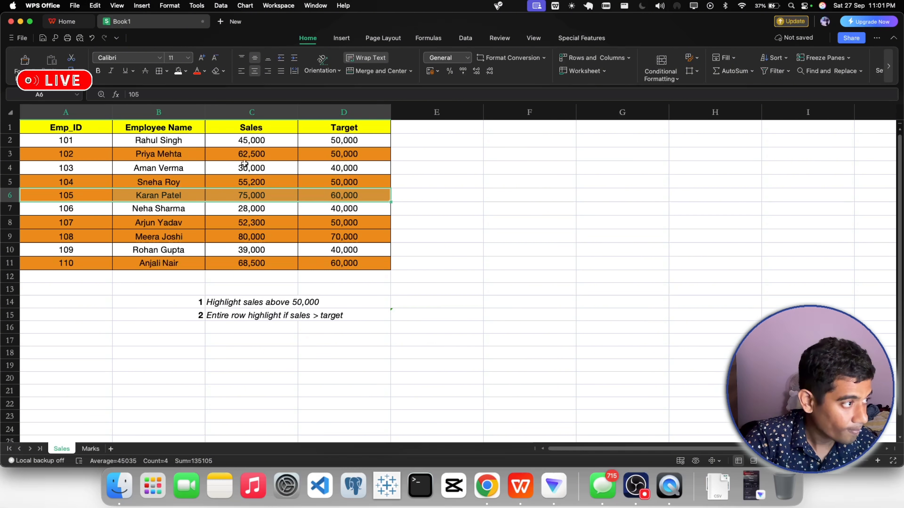
left_click(251, 157)
left_click(353, 155)
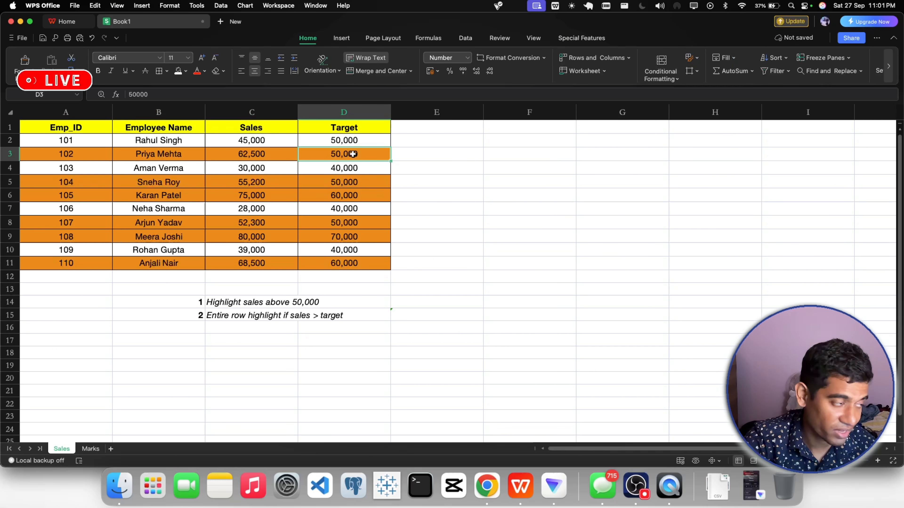
left_click(248, 181)
left_click(345, 183)
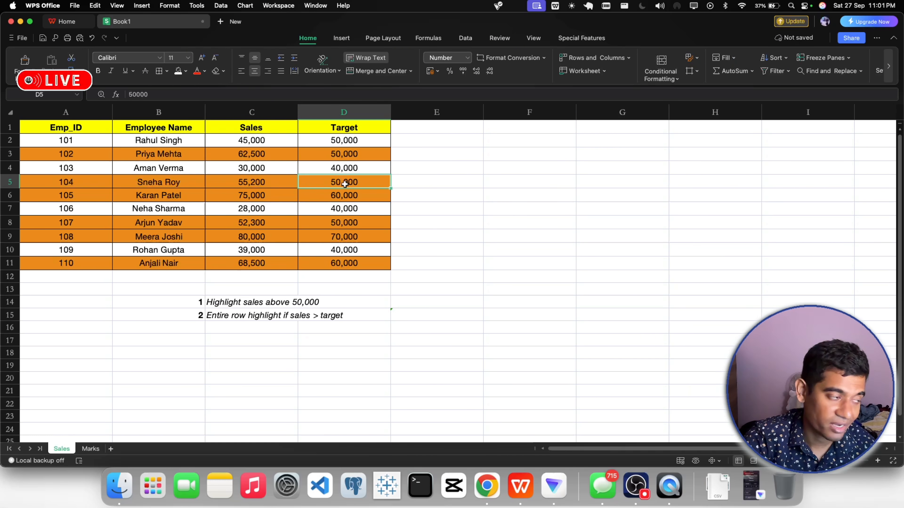
left_click(253, 195)
left_click(340, 195)
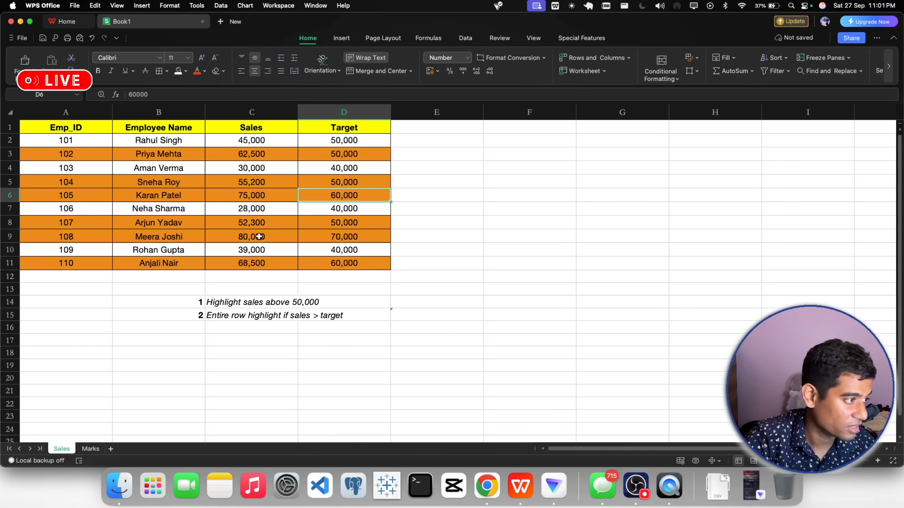
left_click(251, 224)
left_click(336, 227)
left_click(261, 238)
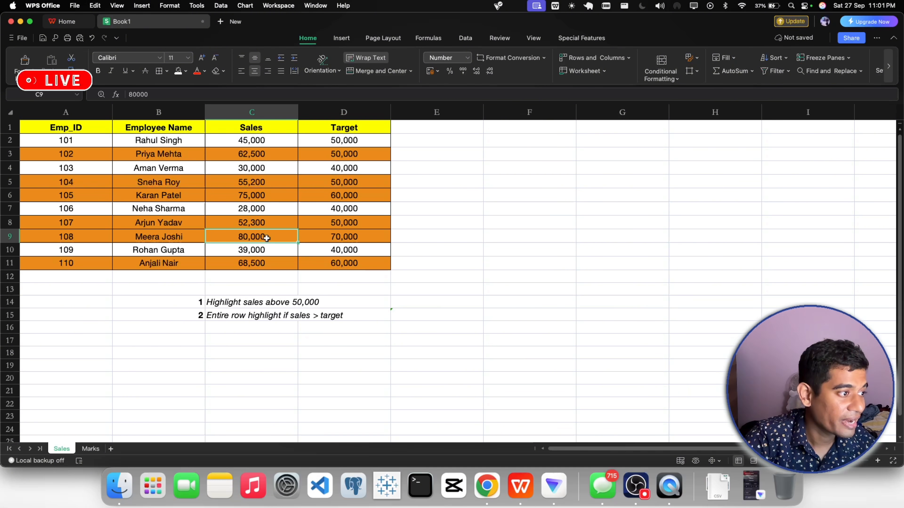
left_click(336, 244)
left_click(256, 260)
left_click(342, 262)
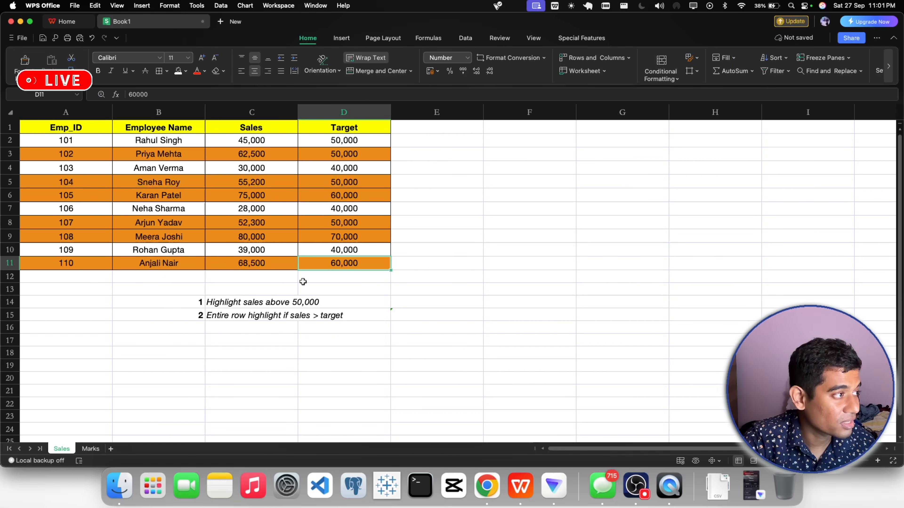
- Switch to the Marks sheet
left_click(90, 449)
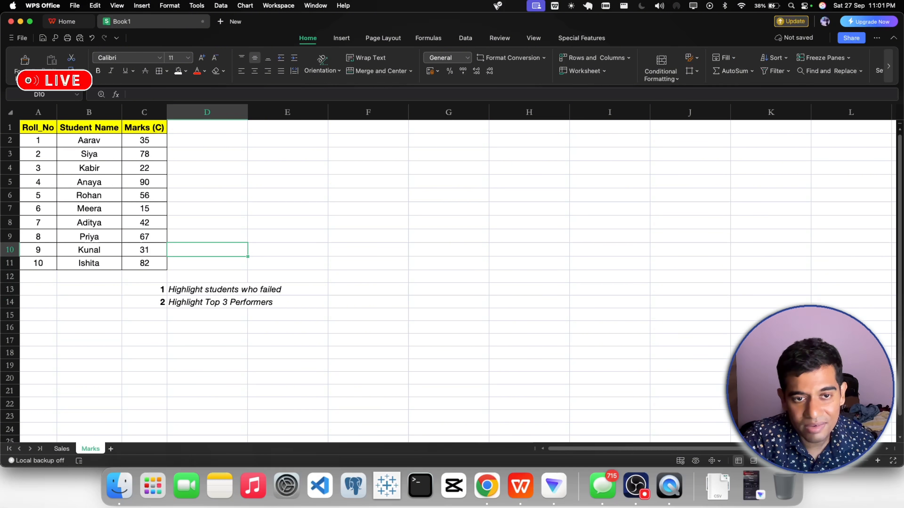
left_click(303, 318)
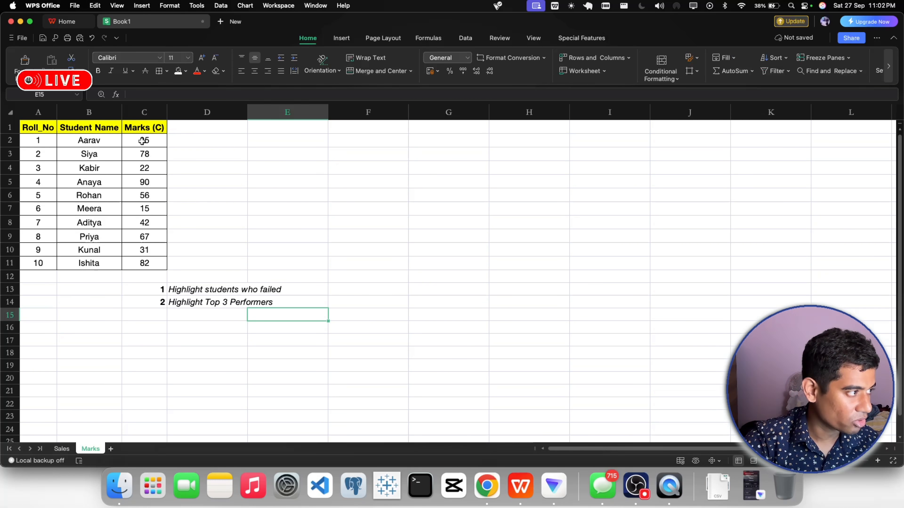
- Start a Less Than conditional formatting rule on the marks in C2:C11 and set its threshold to 40
left_click_drag(142, 144, 144, 263)
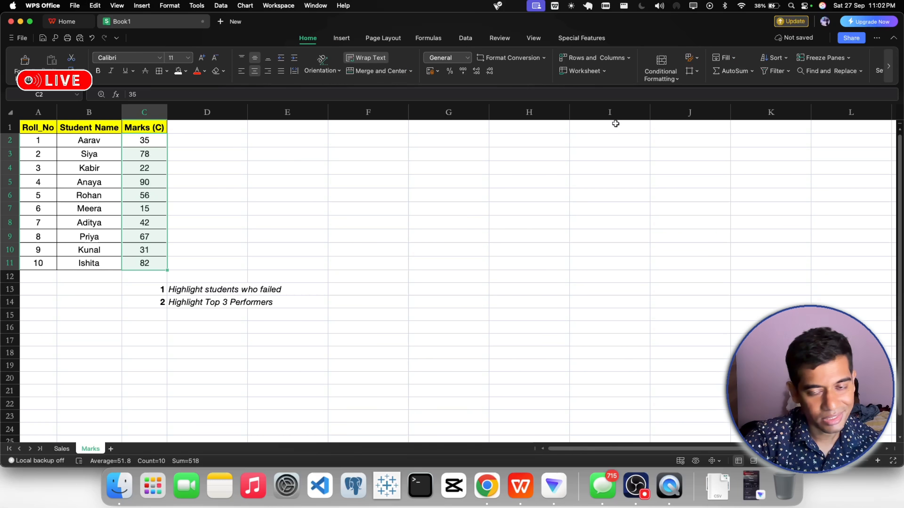
left_click(663, 78)
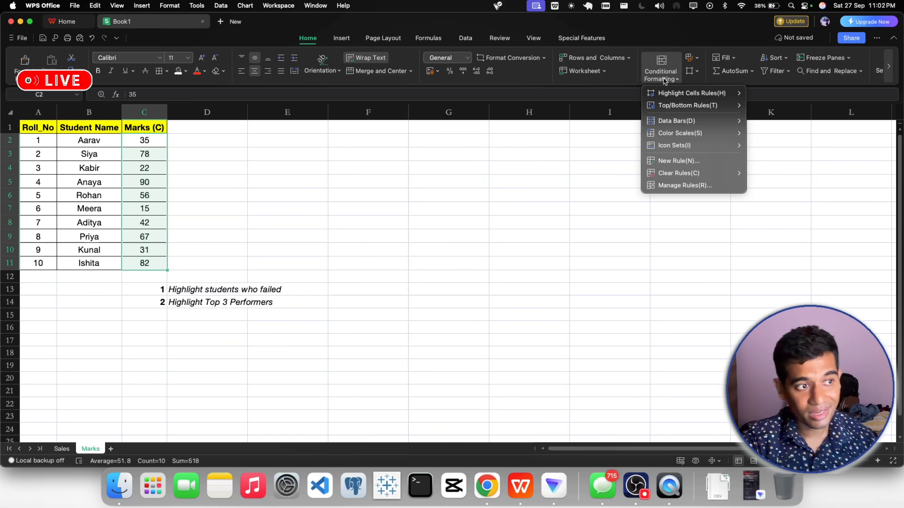
mouse_move(694, 110)
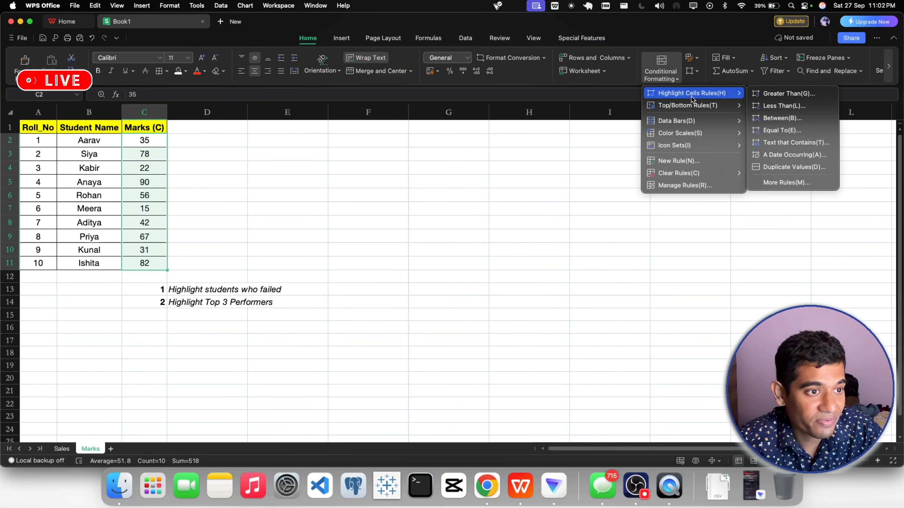
left_click(784, 105)
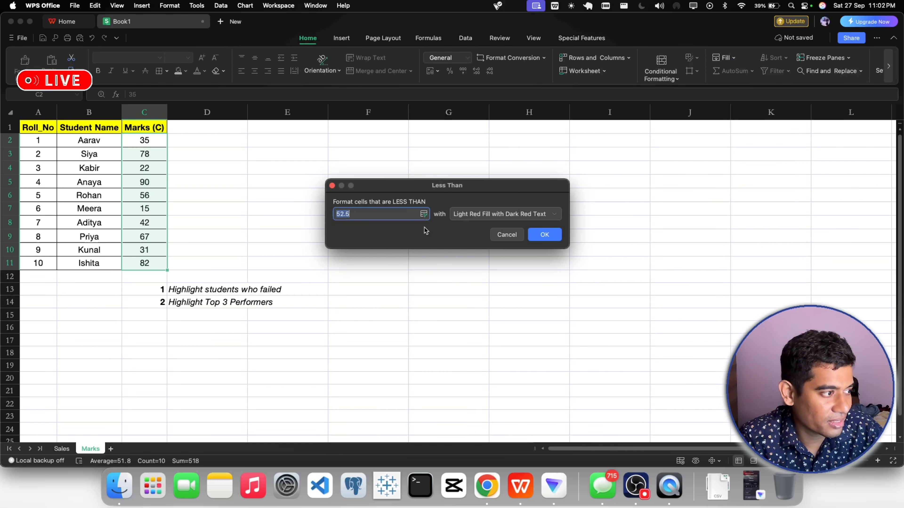
left_click(361, 211)
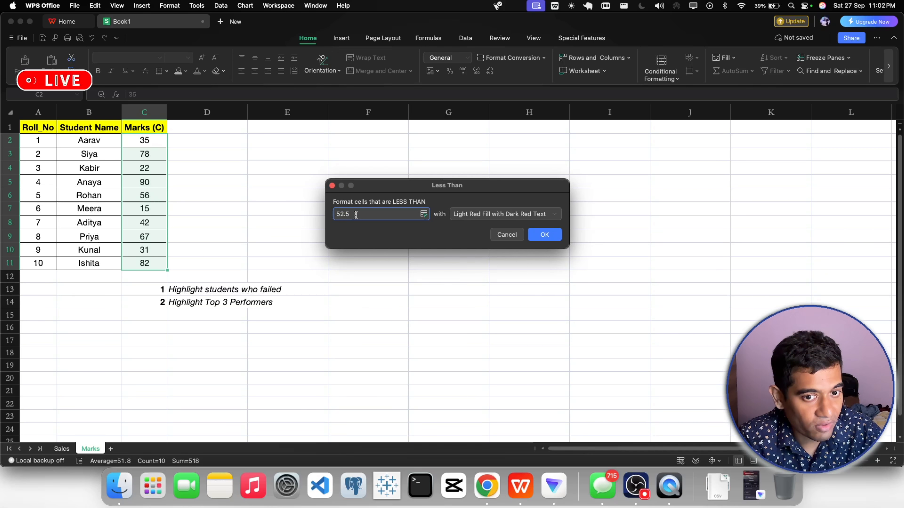
left_click_drag(355, 214, 333, 213)
type("40")
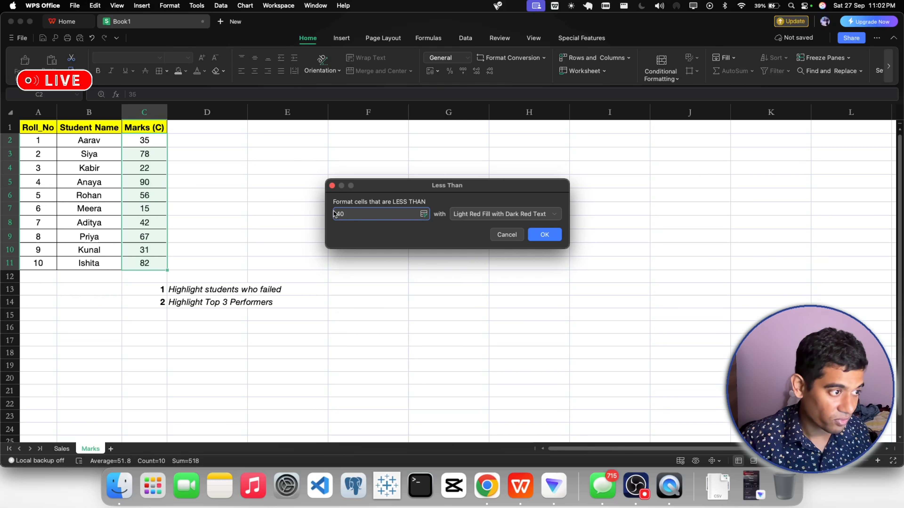
- Set the Less Than rule's format to Green Fill with Dark Green Text and apply it to the marks
left_click(472, 215)
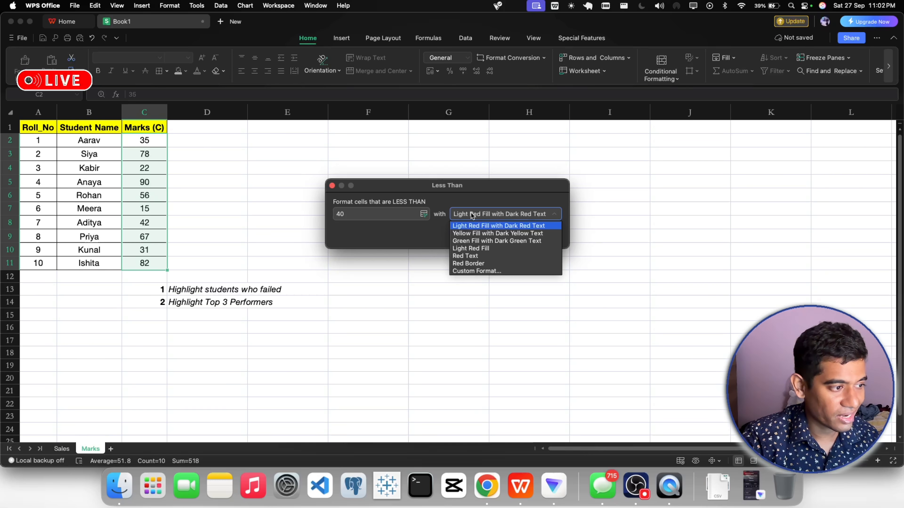
left_click(471, 233)
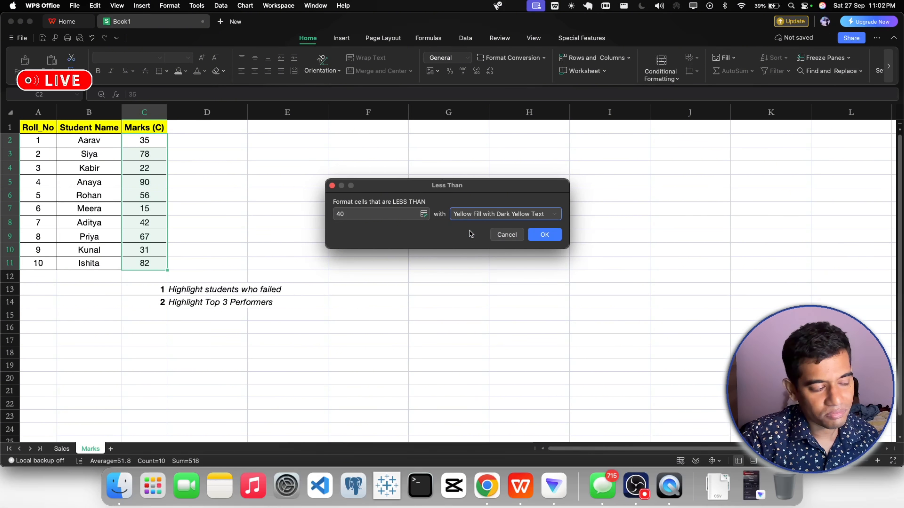
left_click(474, 215)
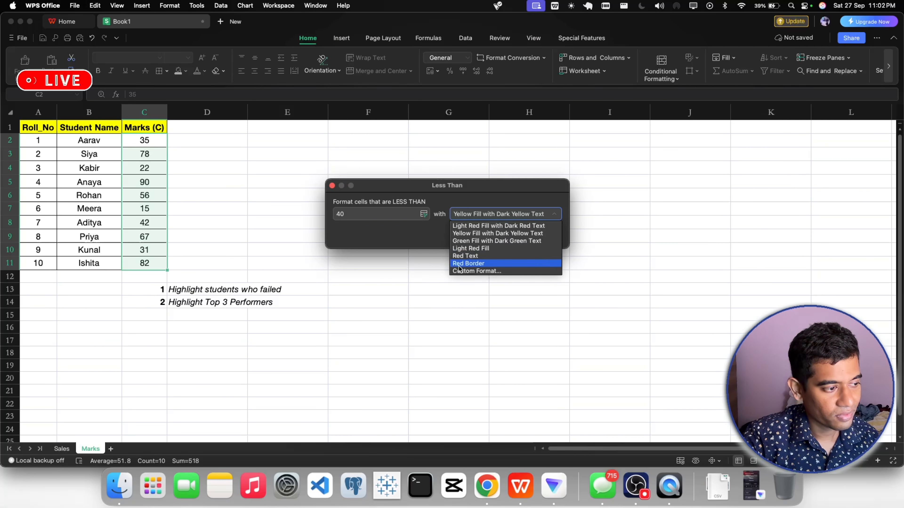
left_click(463, 242)
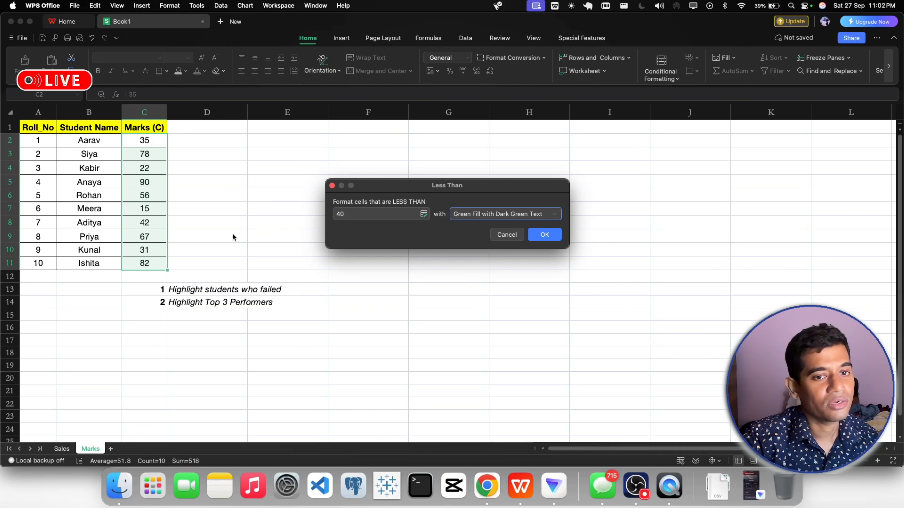
left_click(544, 235)
left_click(313, 212)
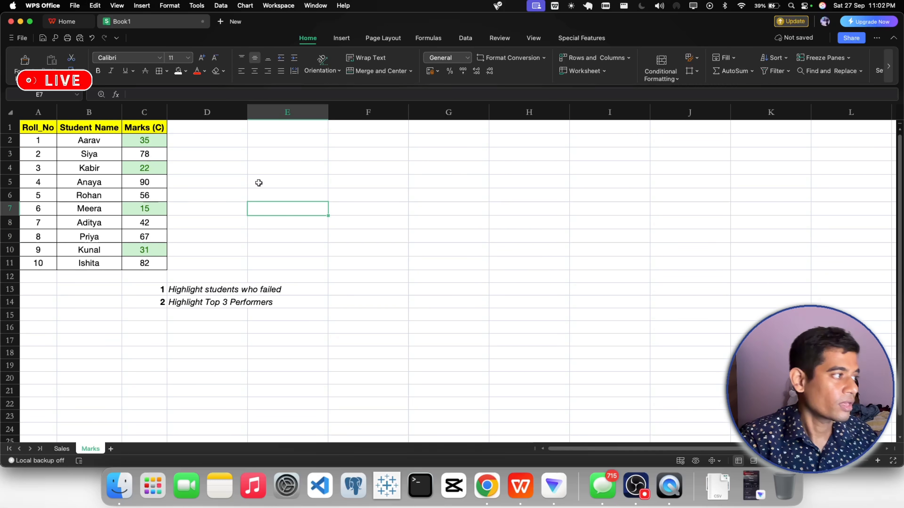
- Check each highlighted mark in the Marks column against the pass threshold of 40
left_click(145, 143)
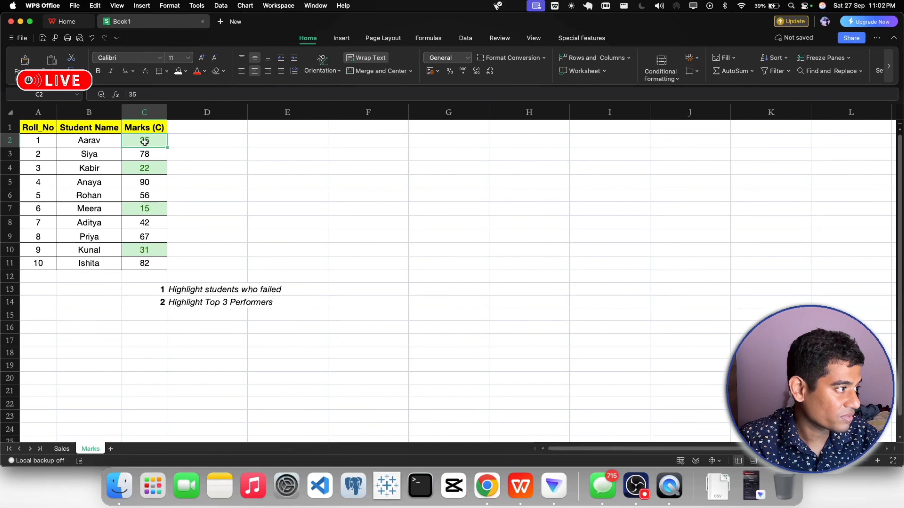
left_click(148, 170)
left_click(163, 213)
left_click(149, 250)
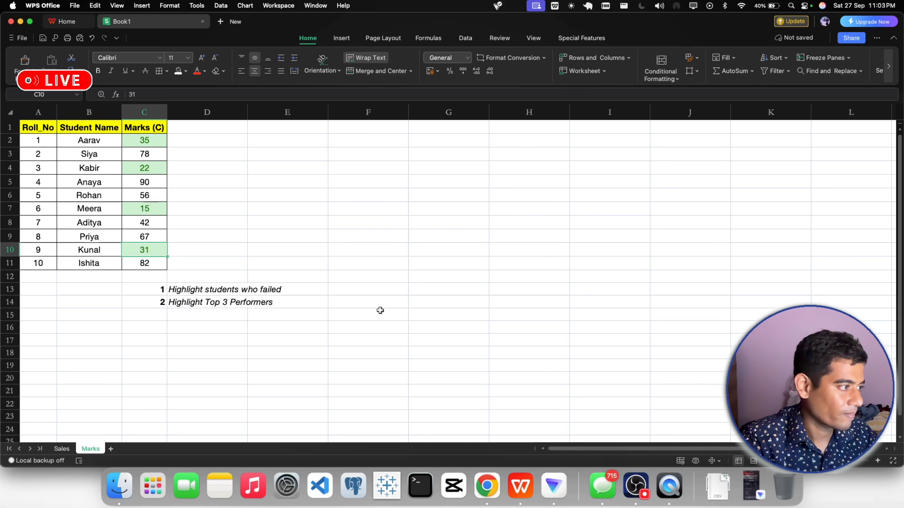
left_click(257, 222)
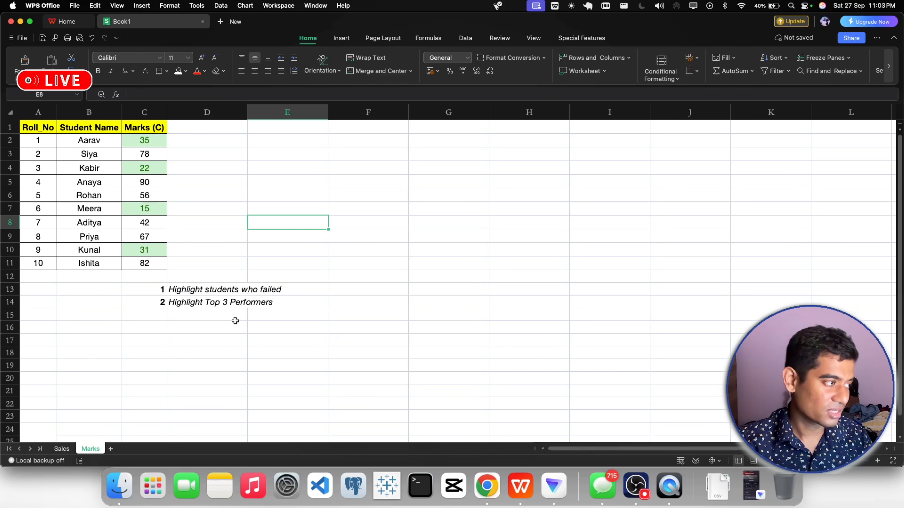
- Clear the conditional formatting rules from the entire Marks sheet
left_click(40, 131)
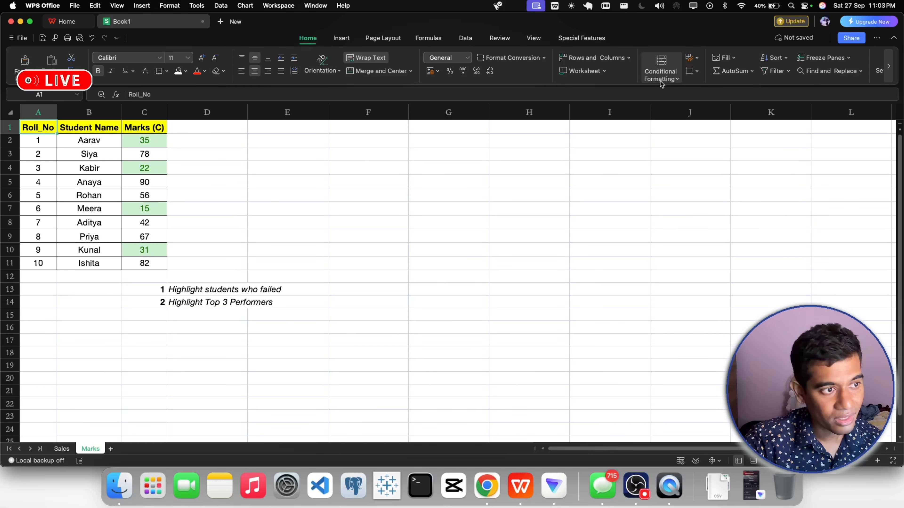
left_click(356, 218)
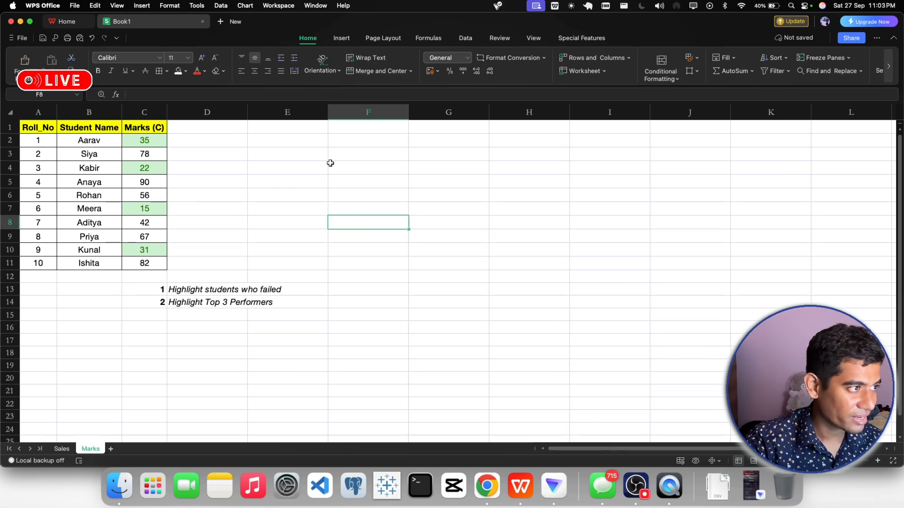
left_click(657, 80)
mouse_move(684, 174)
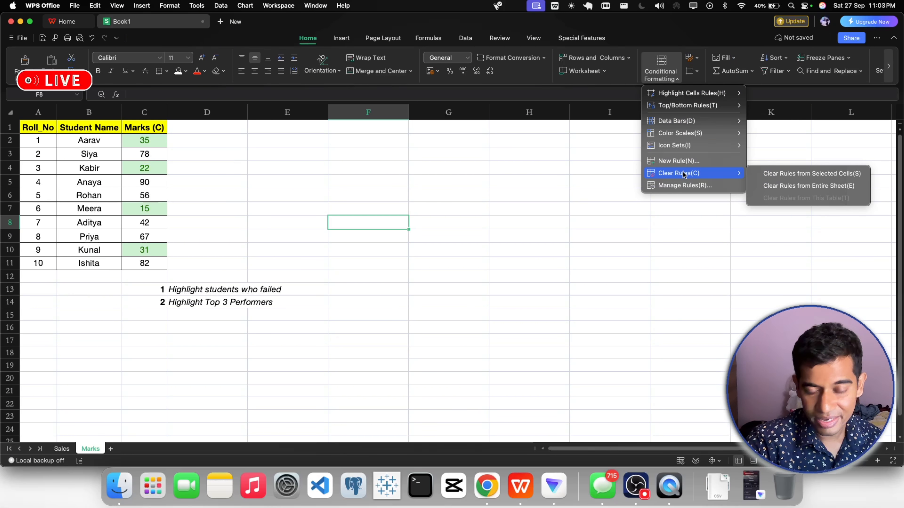
left_click(795, 188)
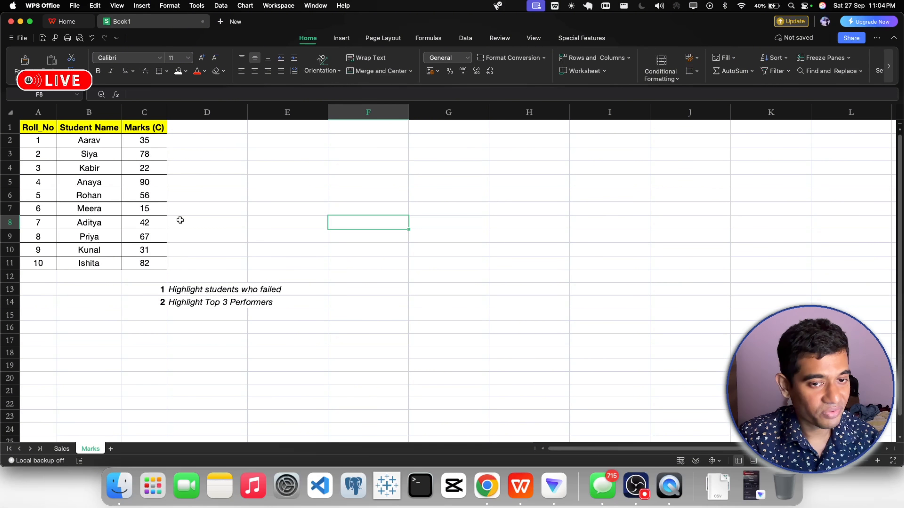
left_click(189, 322)
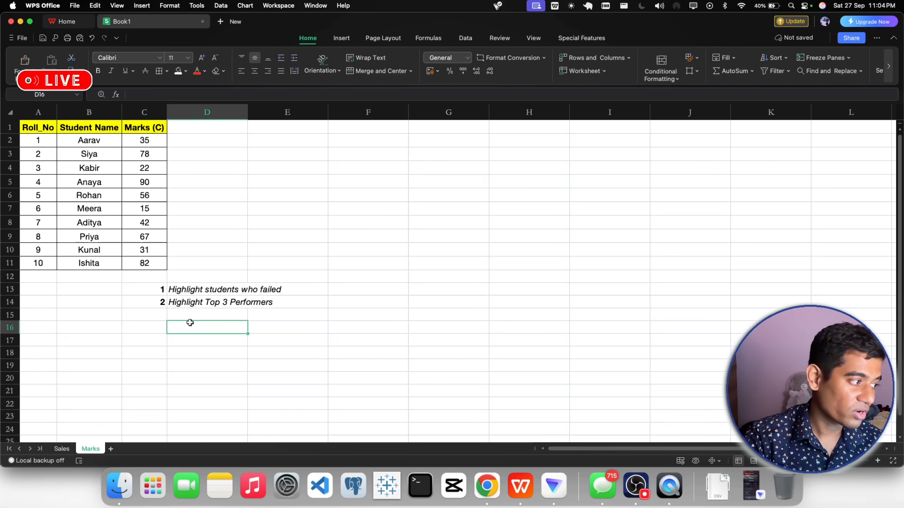
left_click(185, 304)
left_click_drag(185, 305, 278, 303)
left_click(292, 348)
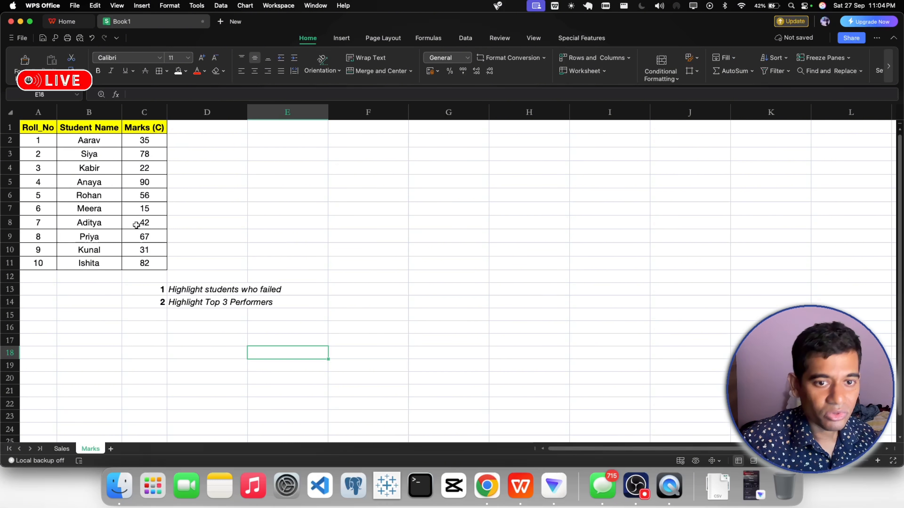
- Start a Top 10 Items conditional formatting rule on the marks in C2:C11 and set its rank count to 3
left_click_drag(140, 141, 143, 263)
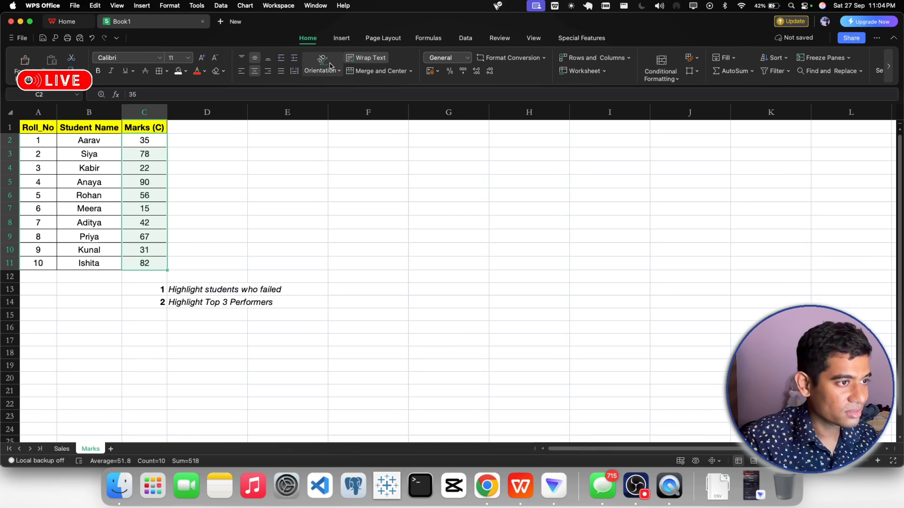
left_click(665, 79)
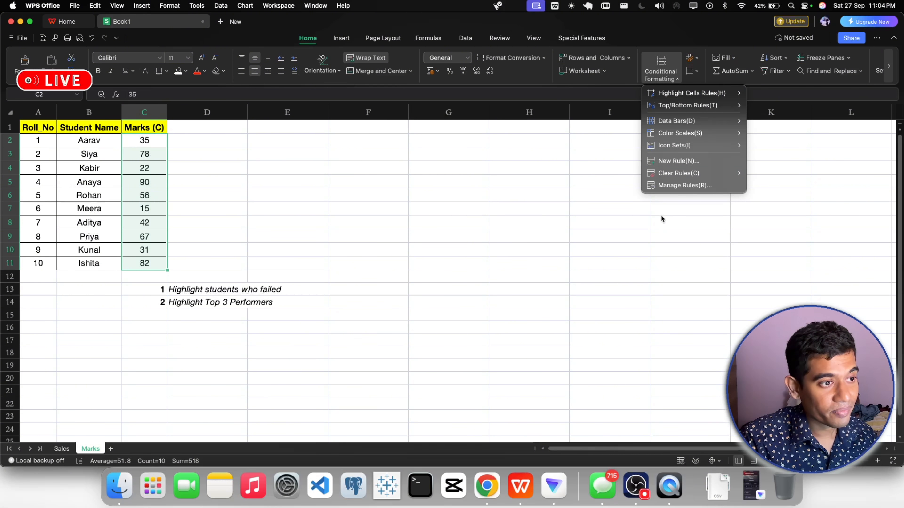
mouse_move(665, 112)
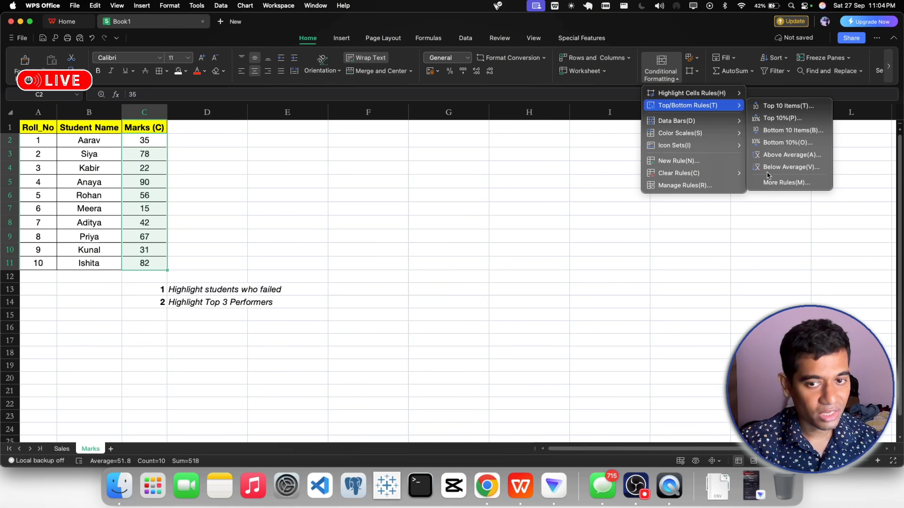
left_click(773, 107)
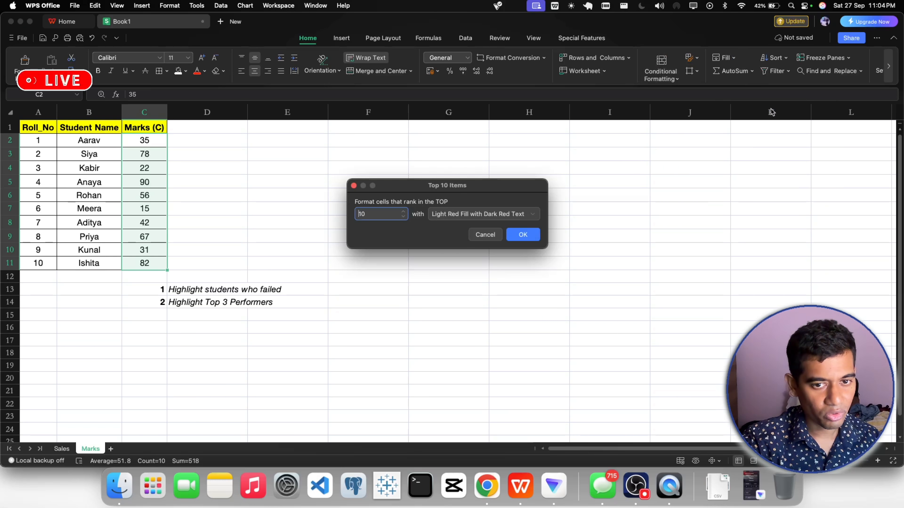
left_click(373, 214)
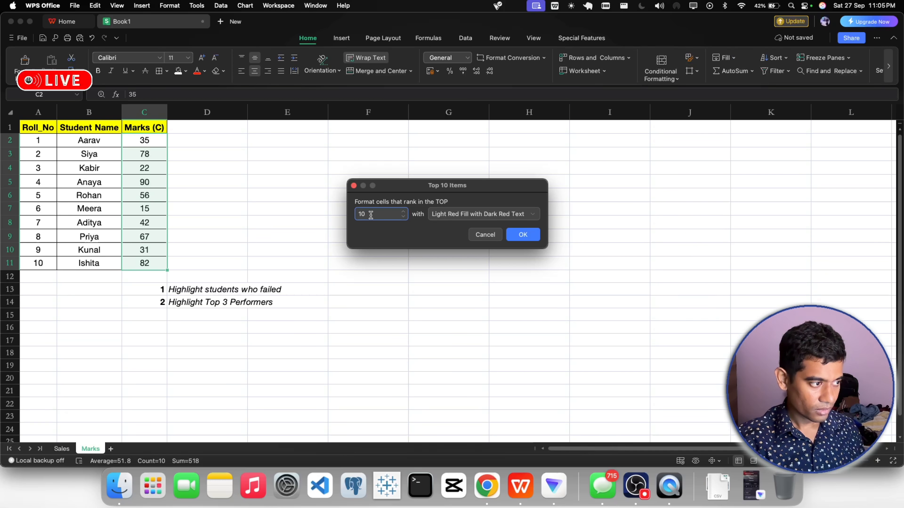
left_click_drag(369, 214, 356, 215)
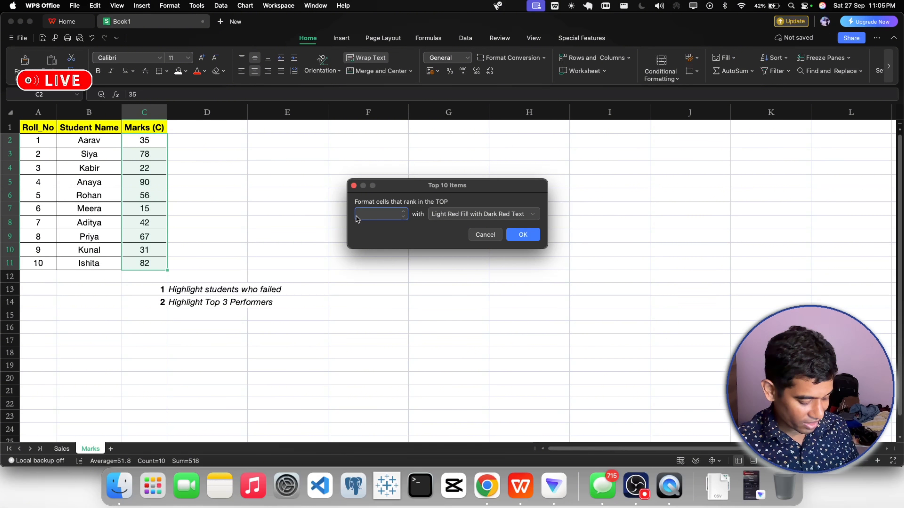
type("3")
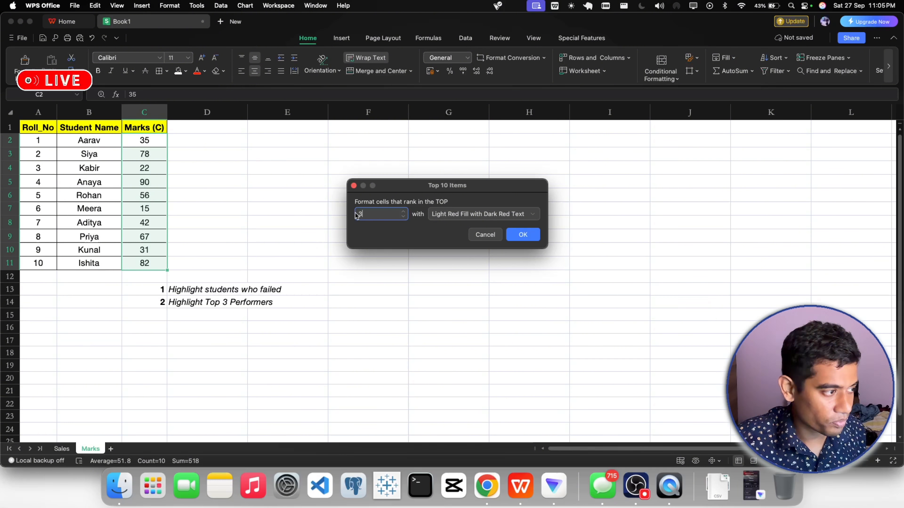
- Set the top-items rule's format to Yellow Fill with Dark Yellow Text and apply it to the marks
left_click(468, 216)
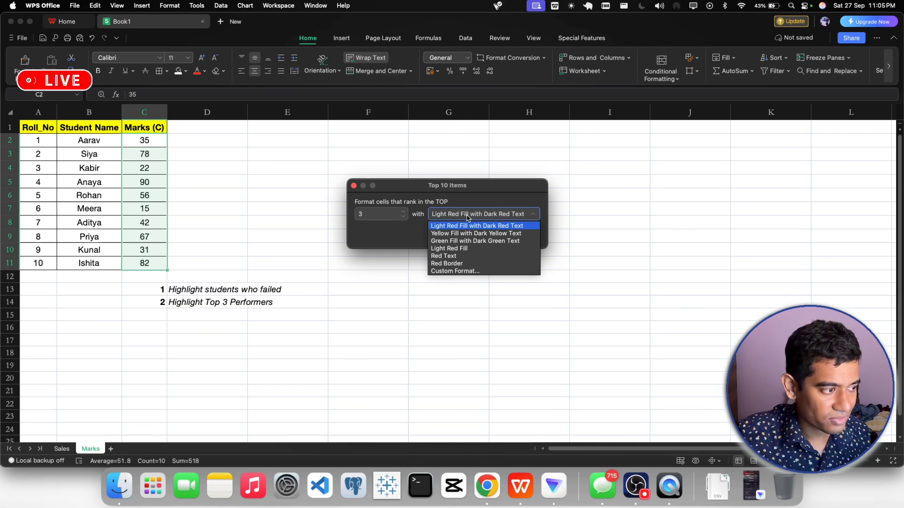
left_click(447, 233)
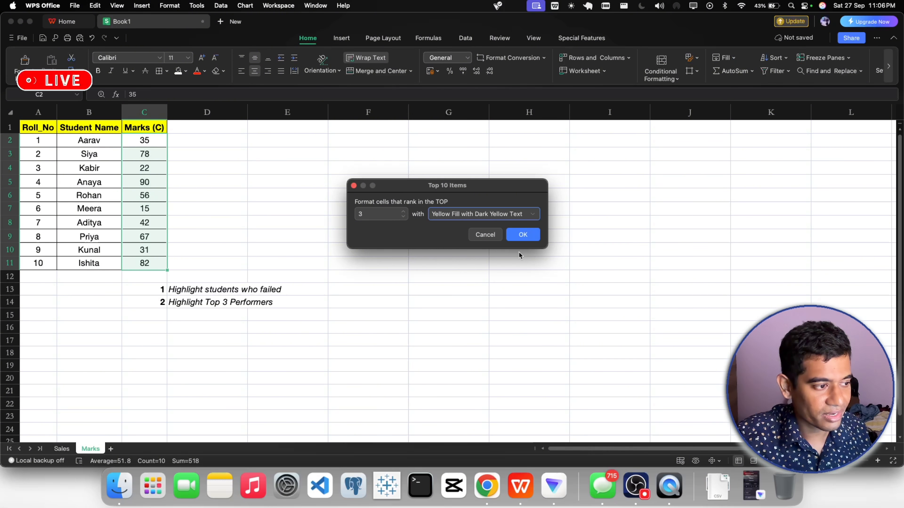
left_click(529, 240)
left_click(319, 218)
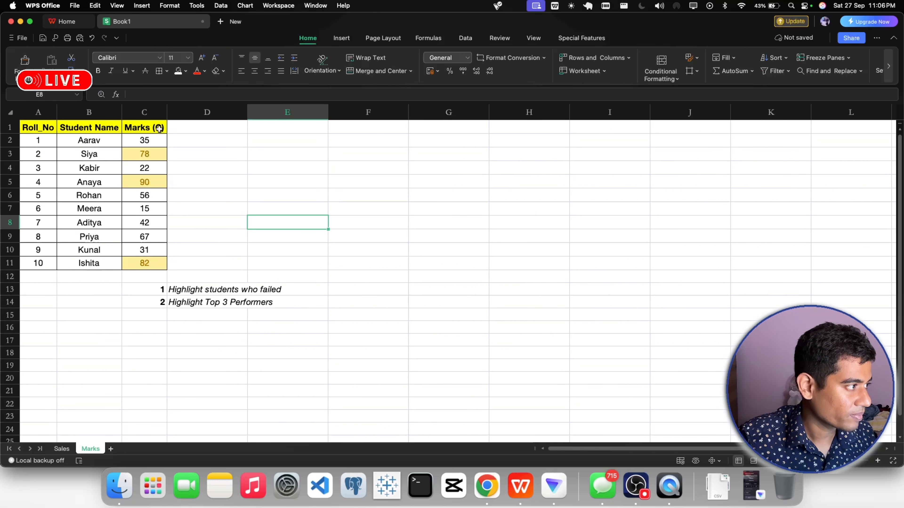
- Sort the student table by the Marks column in descending order, expanding the selection to the adjacent data
left_click(145, 112)
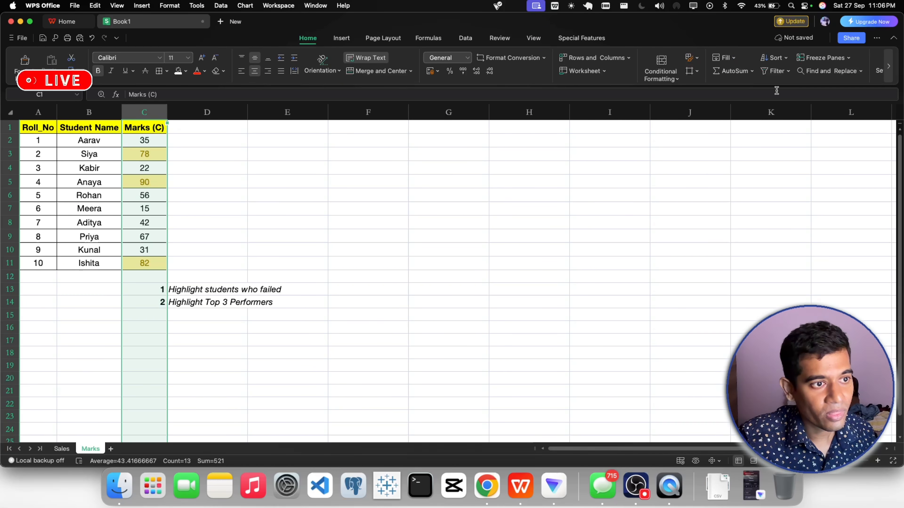
left_click(773, 58)
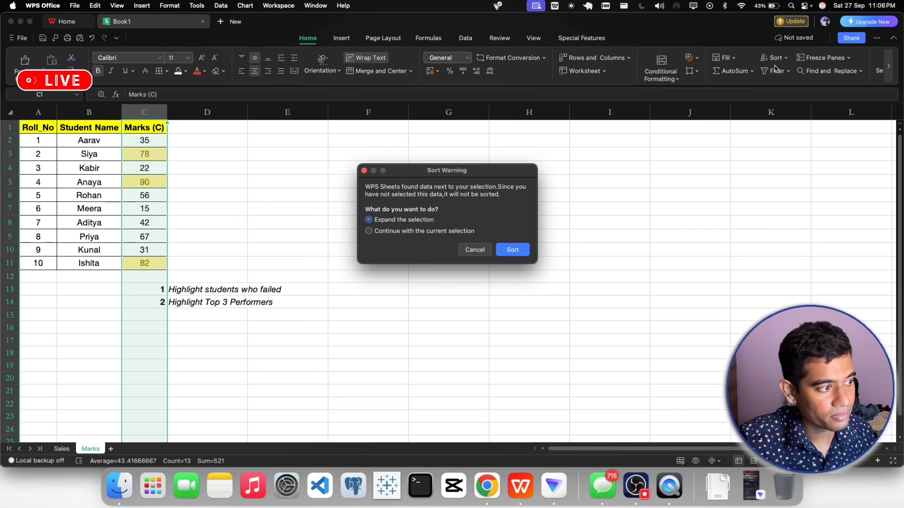
left_click(475, 249)
left_click(787, 59)
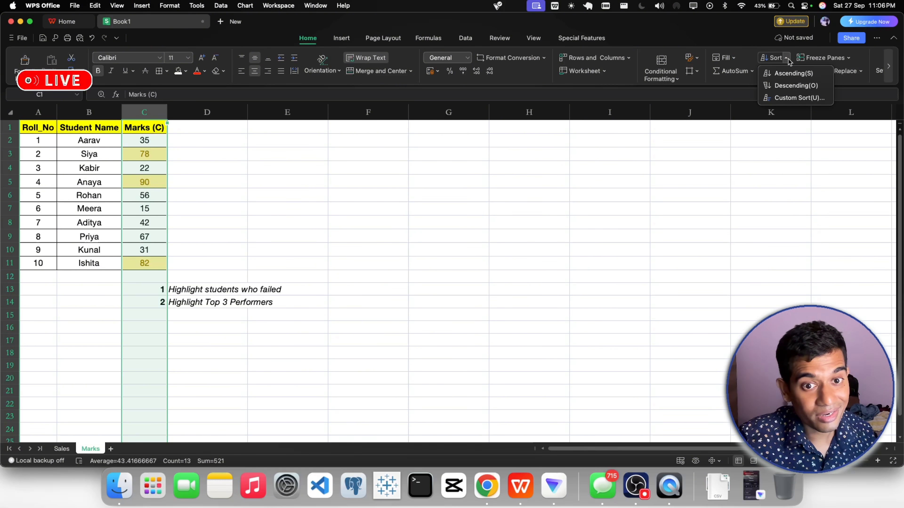
left_click(794, 86)
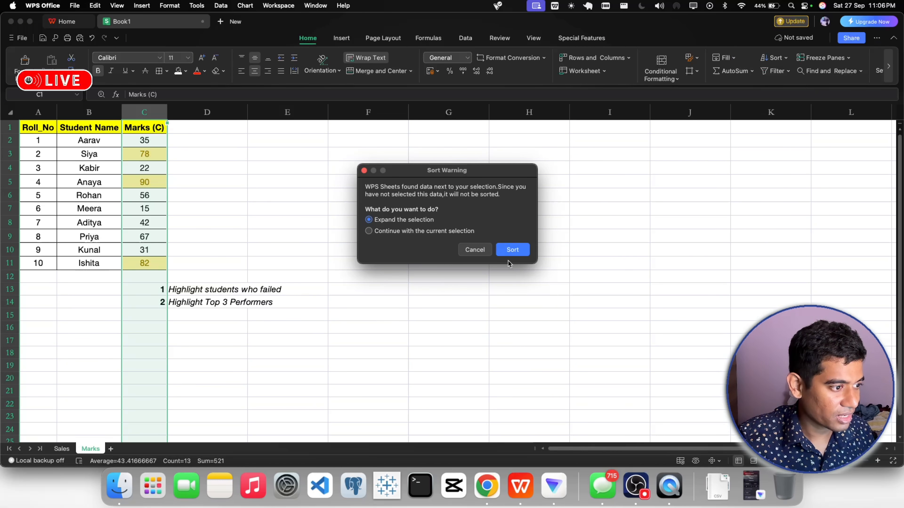
left_click(516, 251)
left_click(348, 227)
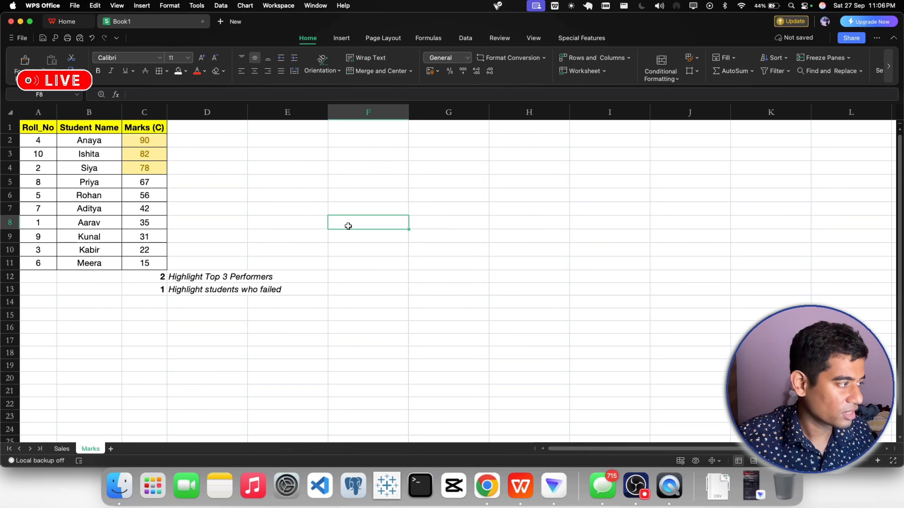
- Check the highlighted marks in C2:C4 against the rest of the sorted Marks column
left_click(158, 140)
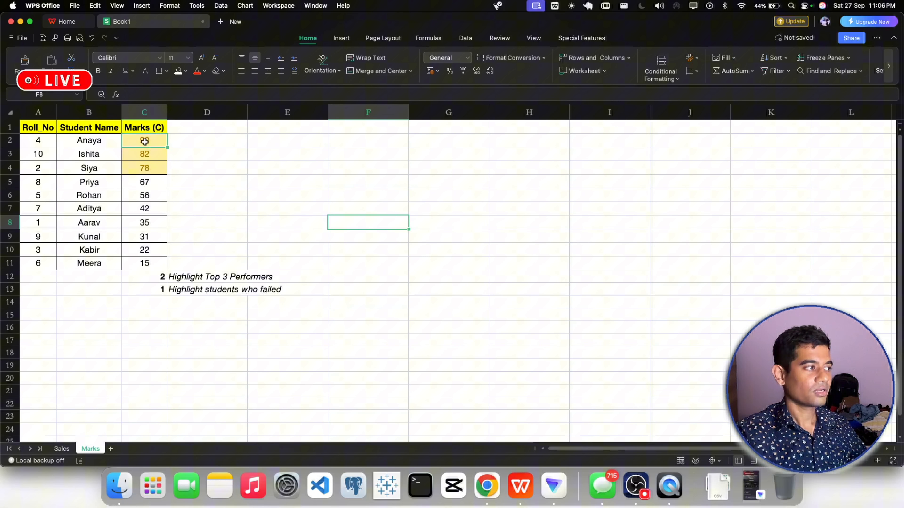
left_click(147, 153)
left_click(148, 167)
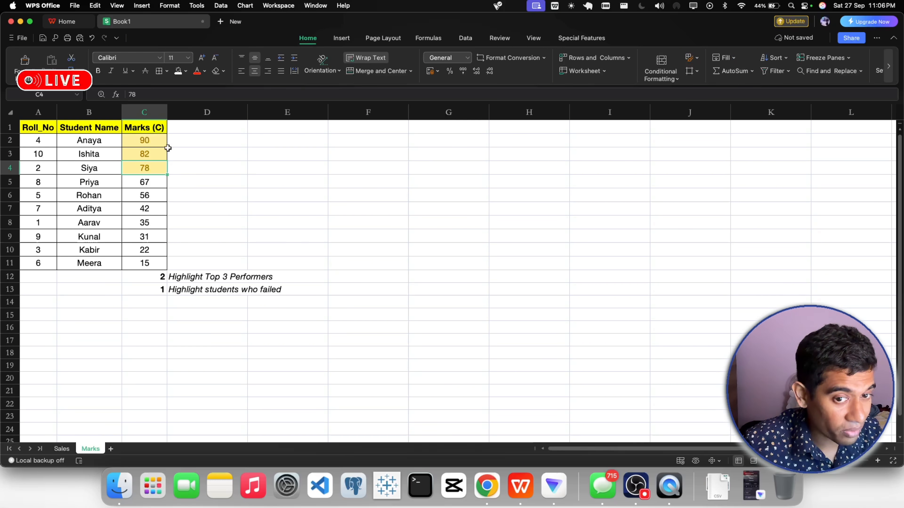
left_click(144, 141)
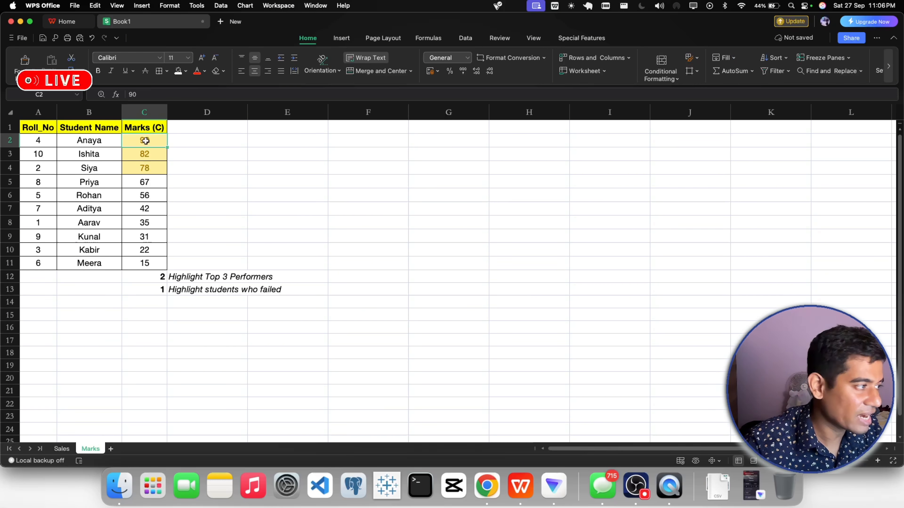
left_click(153, 158)
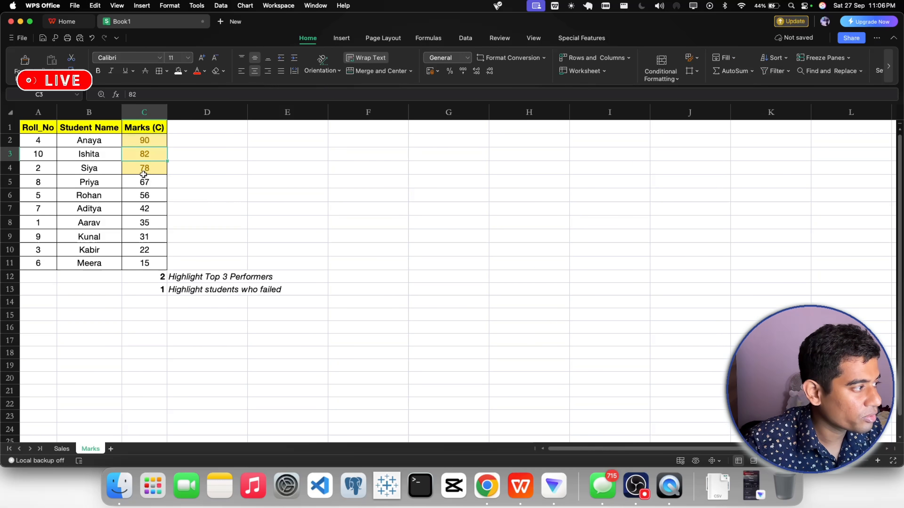
left_click(153, 169)
left_click(238, 189)
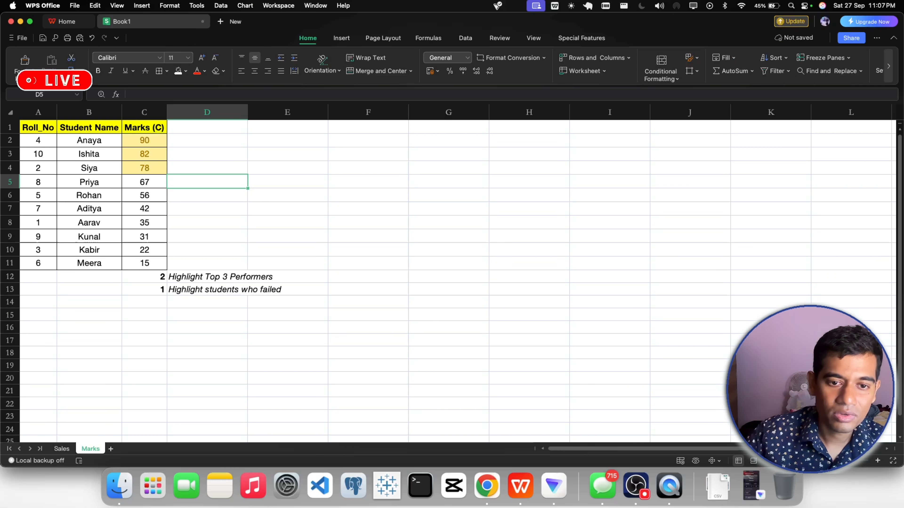
left_click(635, 486)
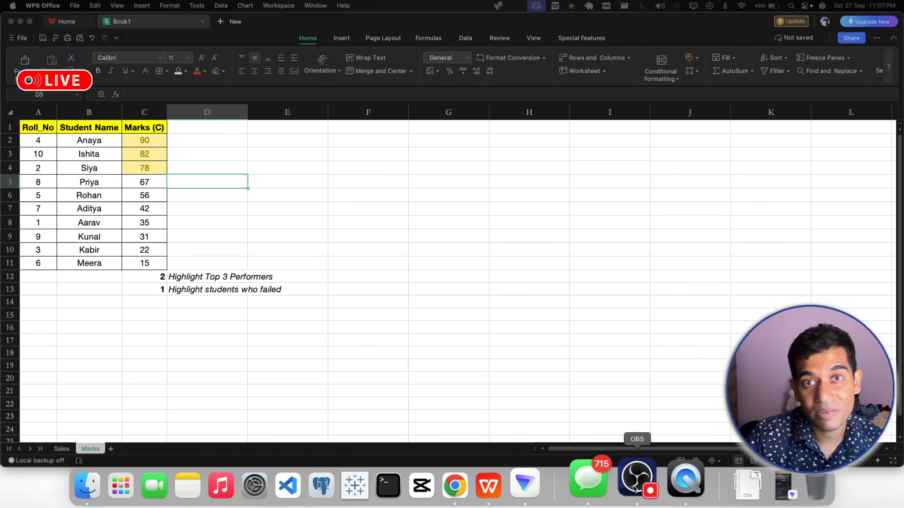